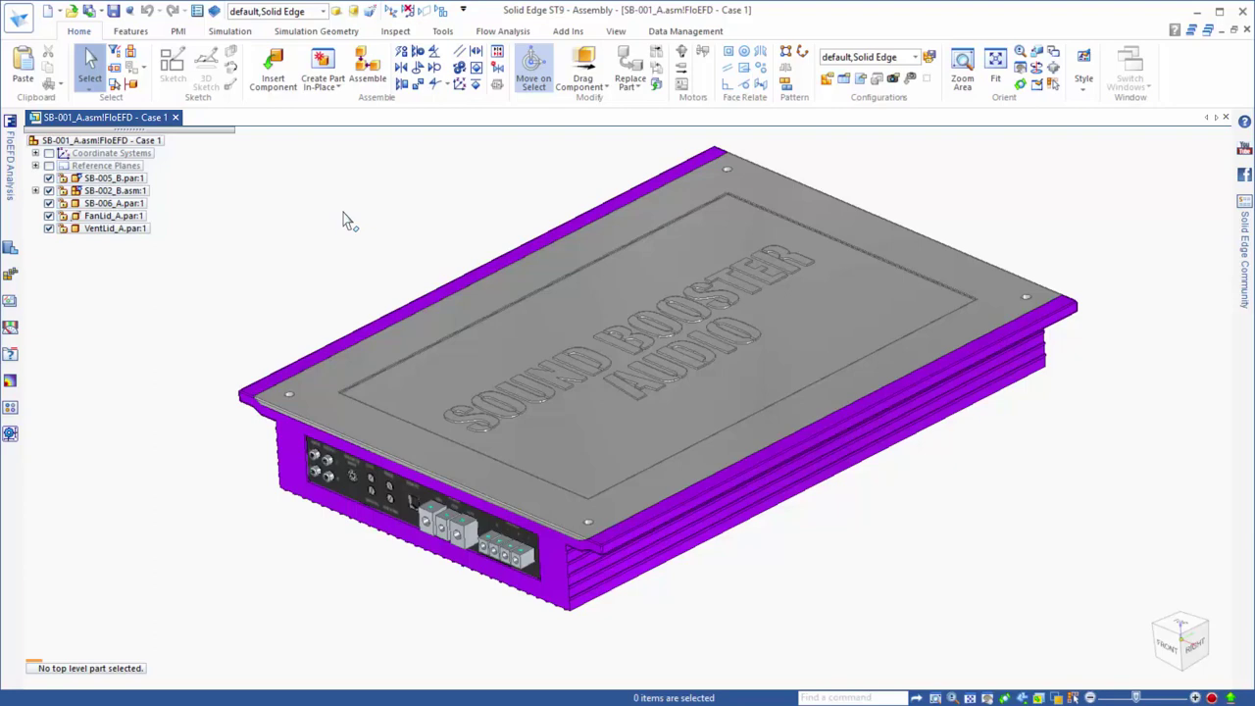
Keep the FloEFD project tree permanently displayed and hide the top cover SB-006_A to expose the circuit board
click(505, 31)
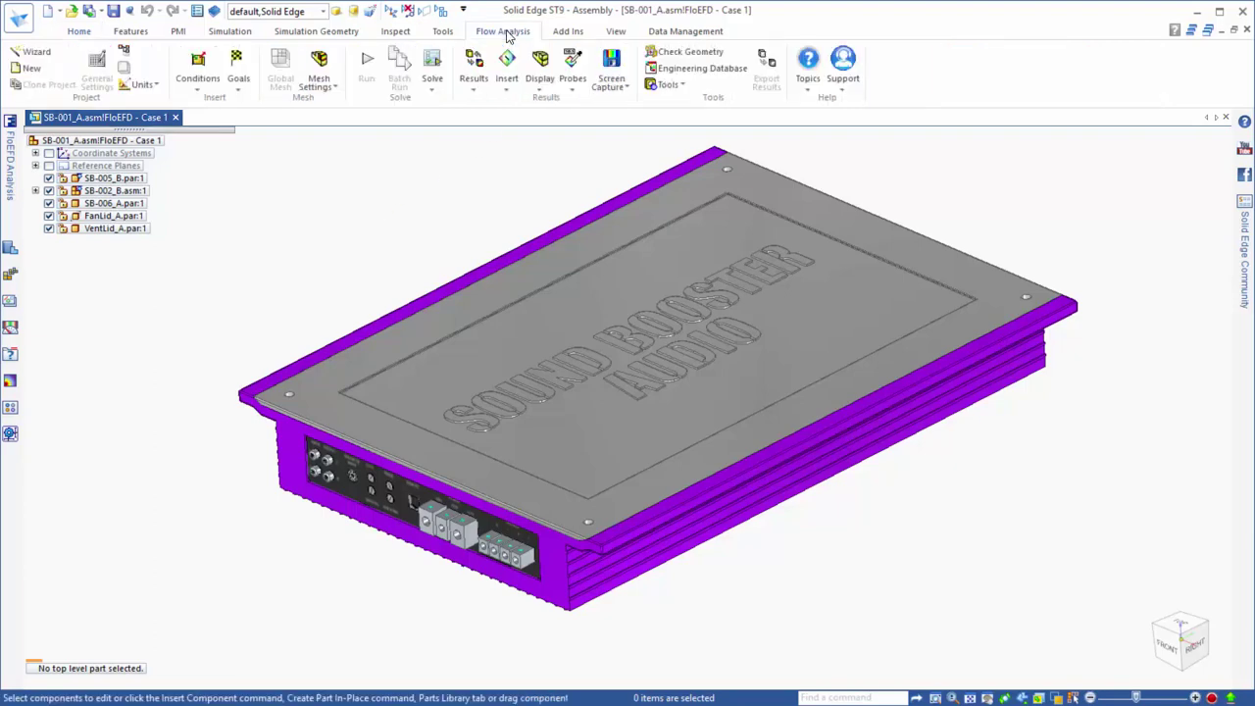
mouse_move(14, 134)
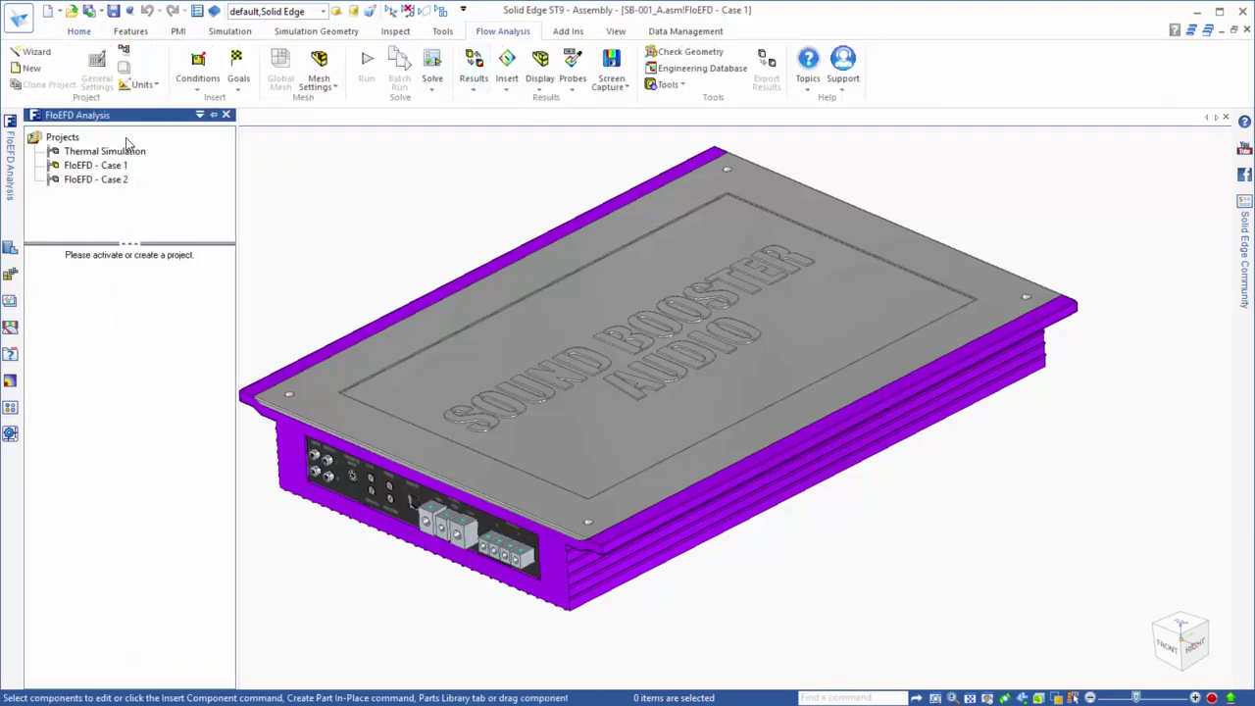
click(215, 116)
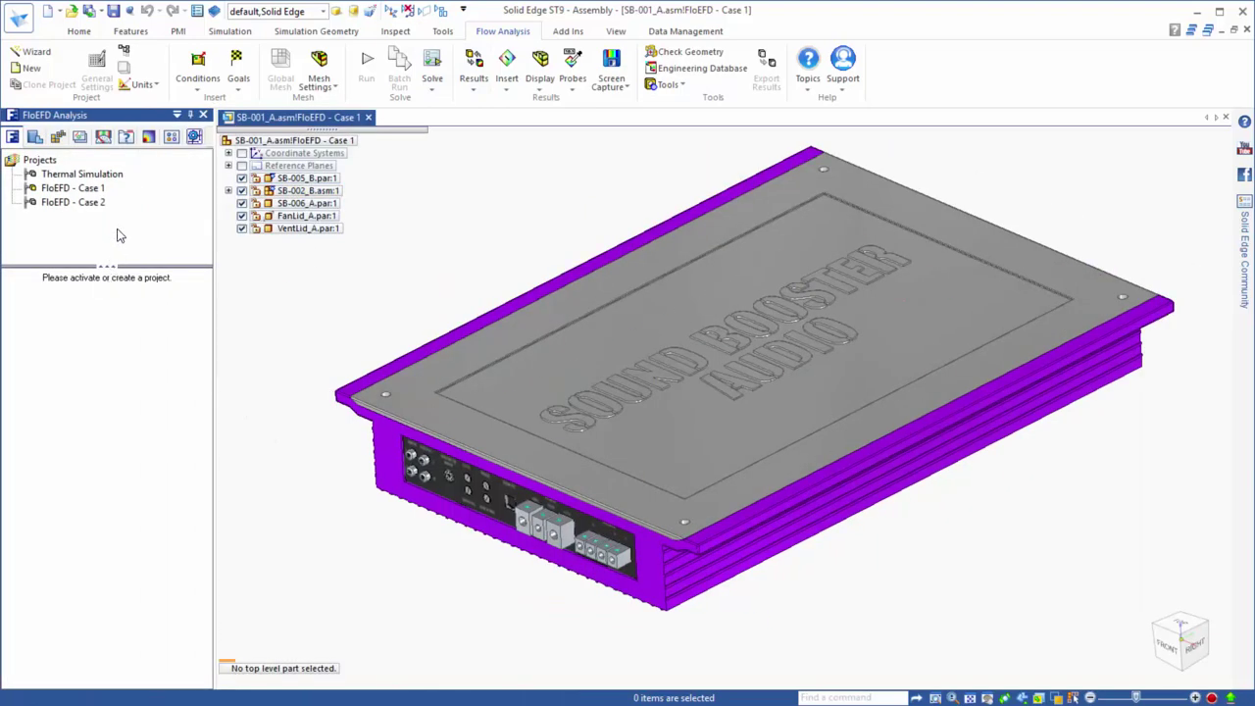
click(242, 203)
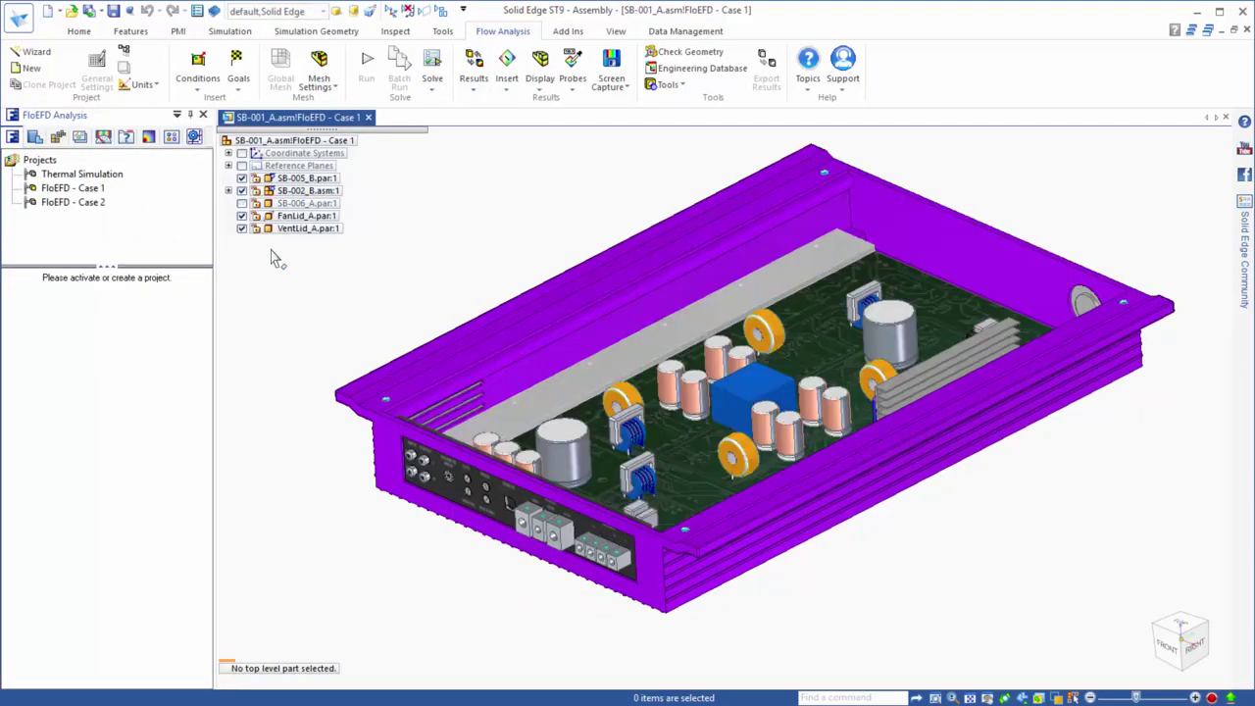
scroll(416, 326, up, 2)
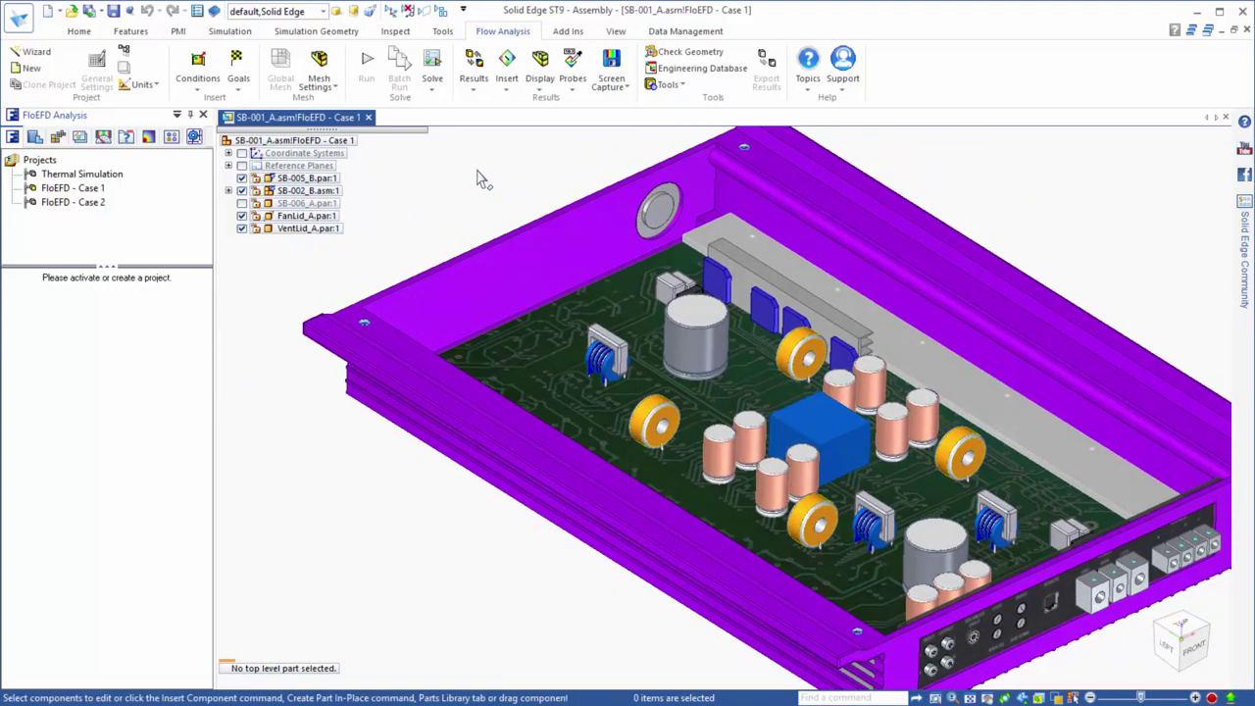
Start a new flow project with the wizard, name it Case 1 and complete the unit system page
click(37, 56)
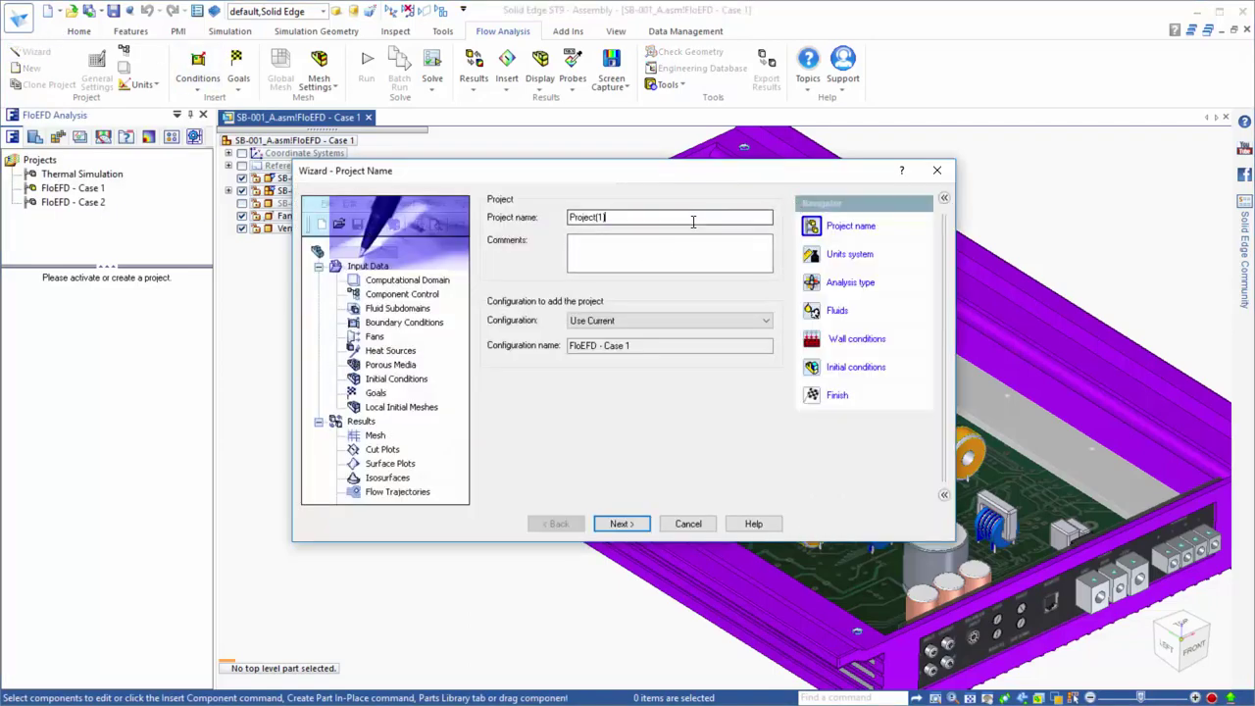
text(Case 3)
click(621, 523)
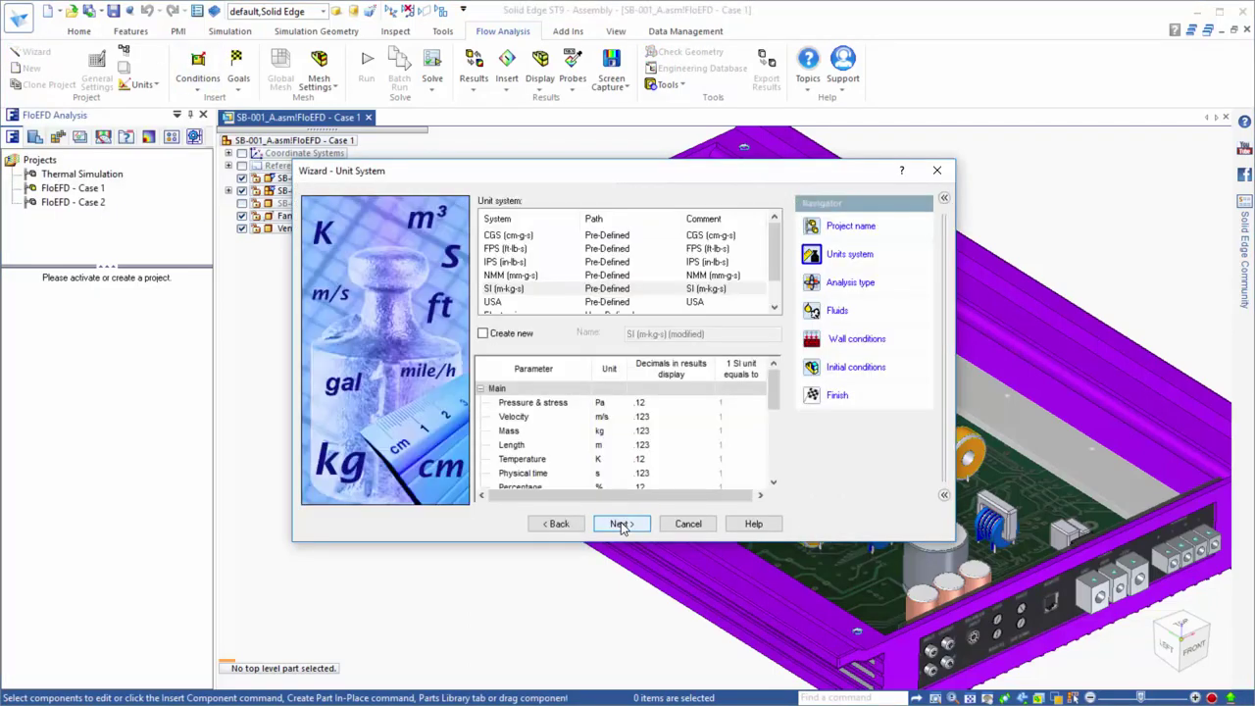
scroll(779, 257, down, 2)
click(622, 524)
Enable heat conduction in solids for the internal analysis and add Air as the default project fluid
click(638, 282)
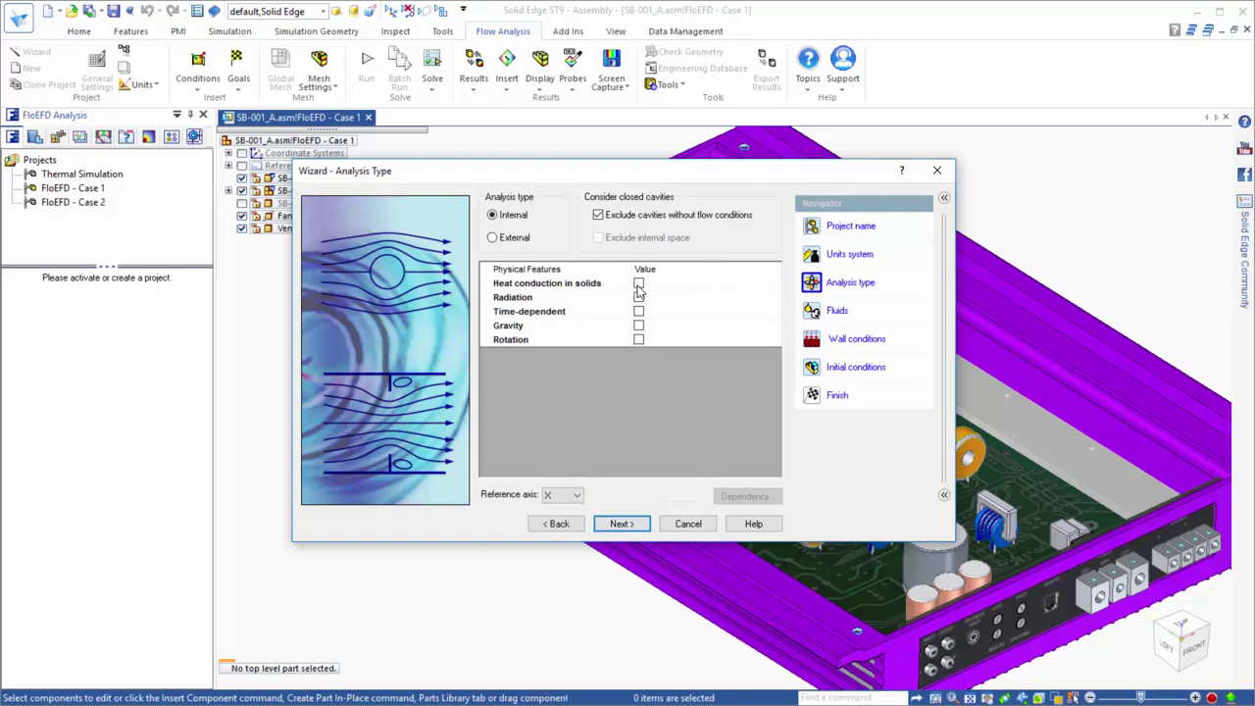
click(616, 522)
click(482, 219)
double_click(524, 260)
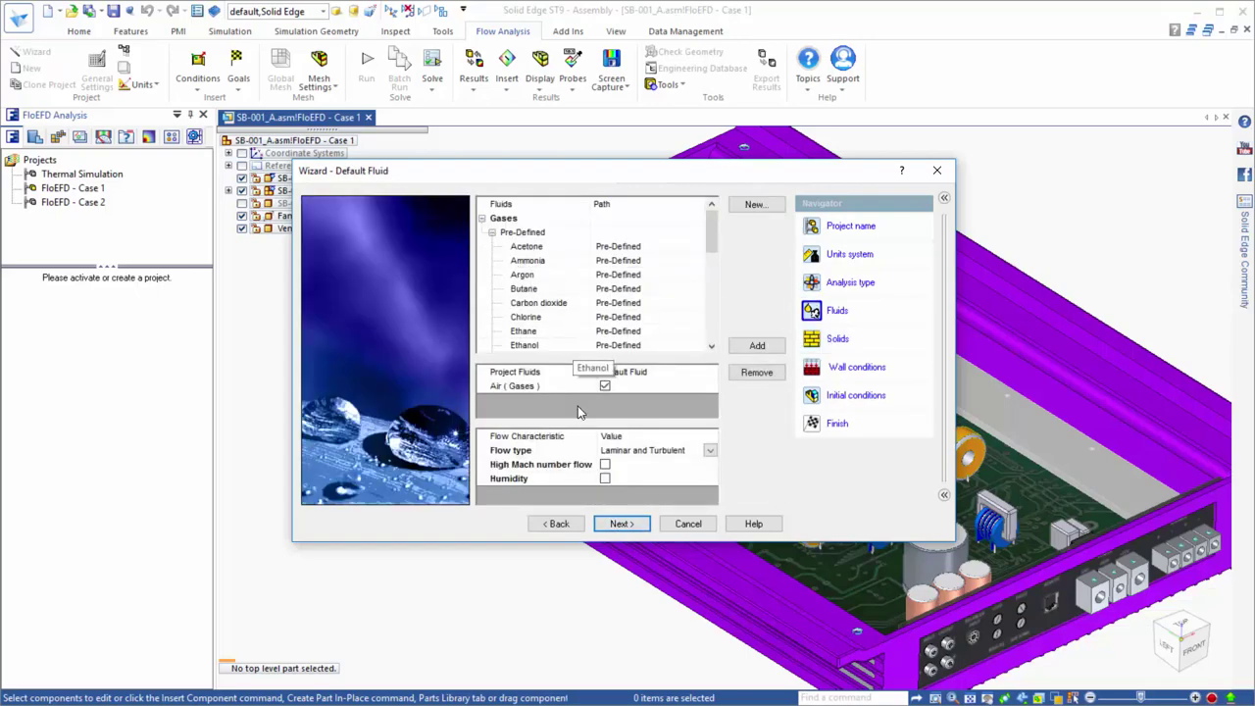
click(614, 523)
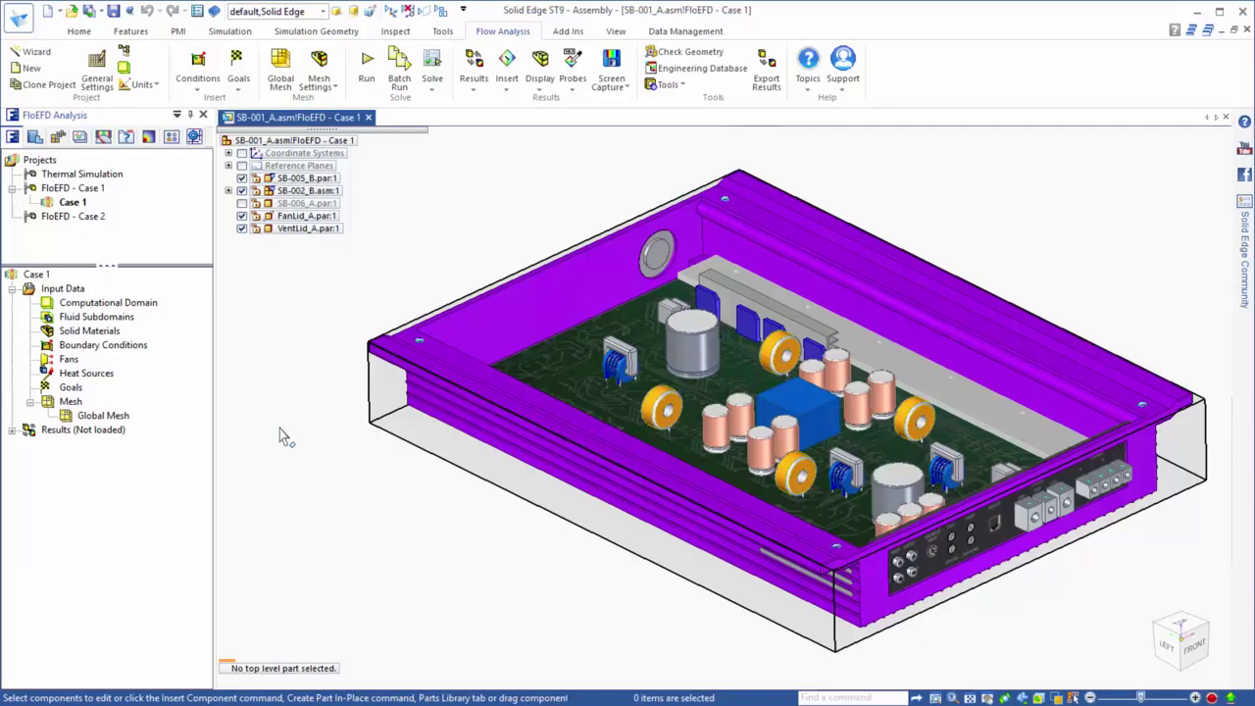
Hide the computational domain box around the amplifier
click(125, 306)
right_click(124, 305)
click(156, 334)
Insert a solid material definition for the circuit board using Amp PCB 8-layers
right_click(69, 327)
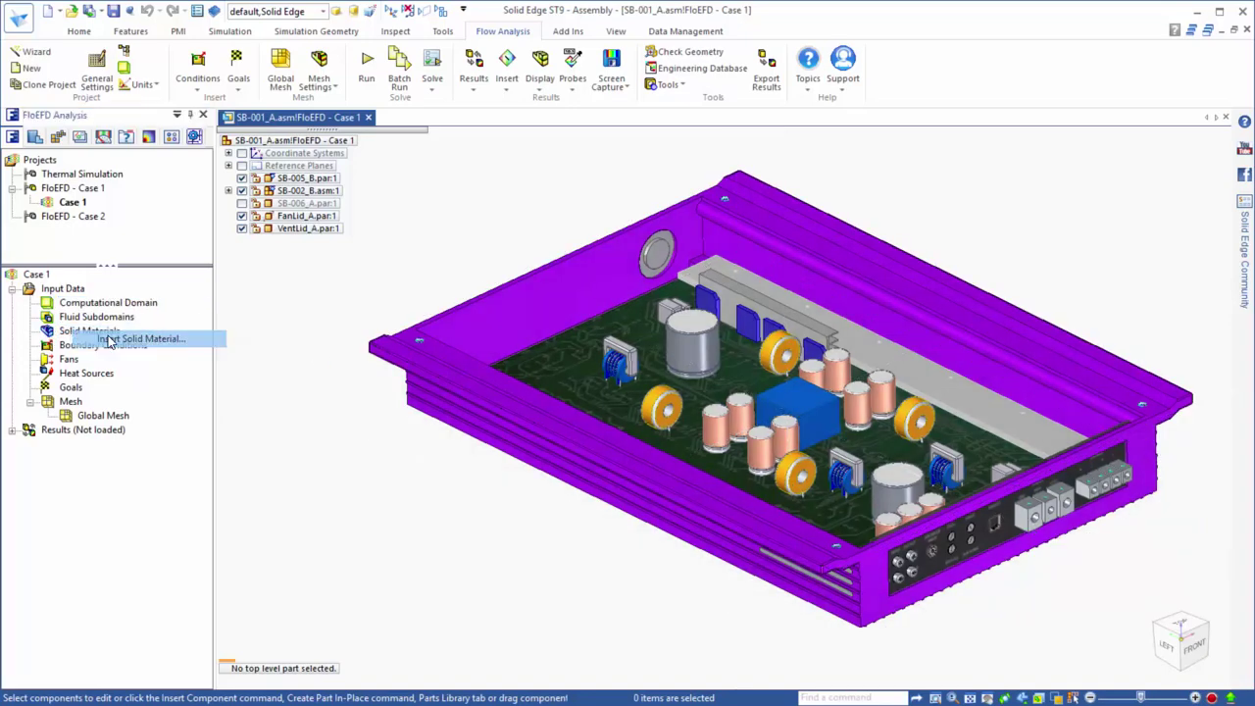
click(128, 337)
click(549, 421)
click(878, 260)
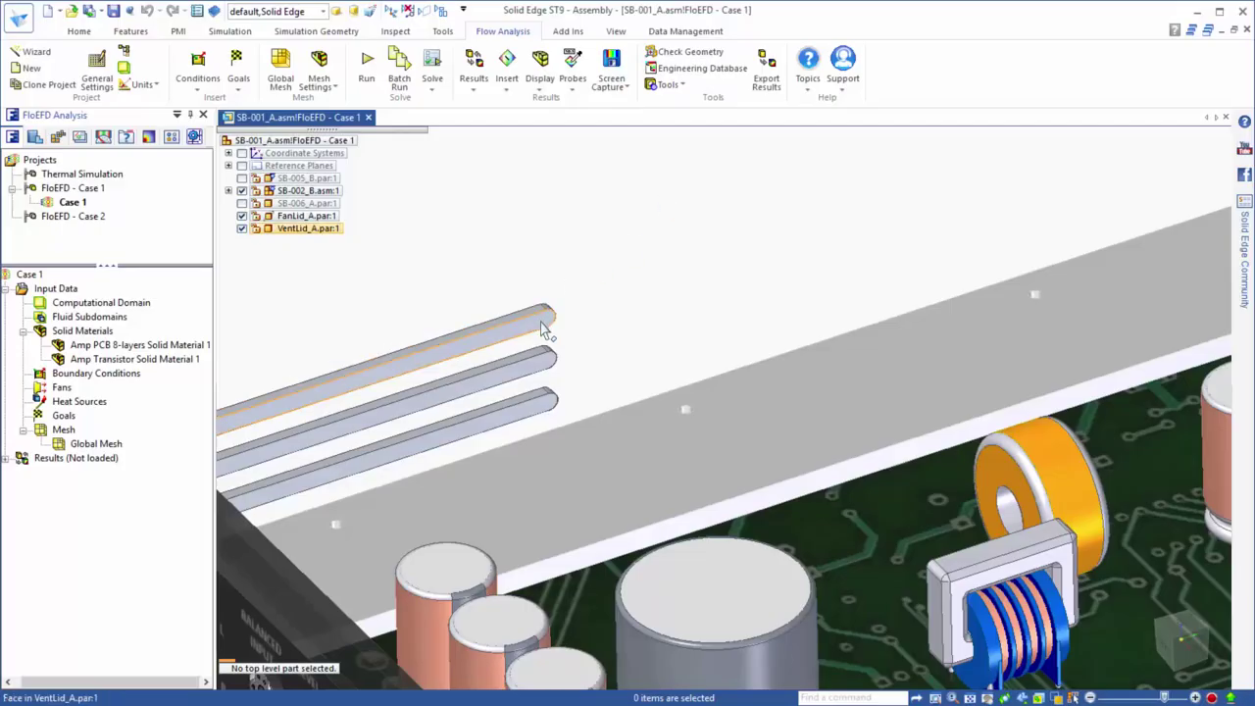
Apply an Environment Pressure boundary condition of 101325 Pa and 25 °C to the three inner faces of VentLid_A
click(541, 325)
ctrl+click(520, 372)
ctrl+click(512, 416)
right_click(133, 376)
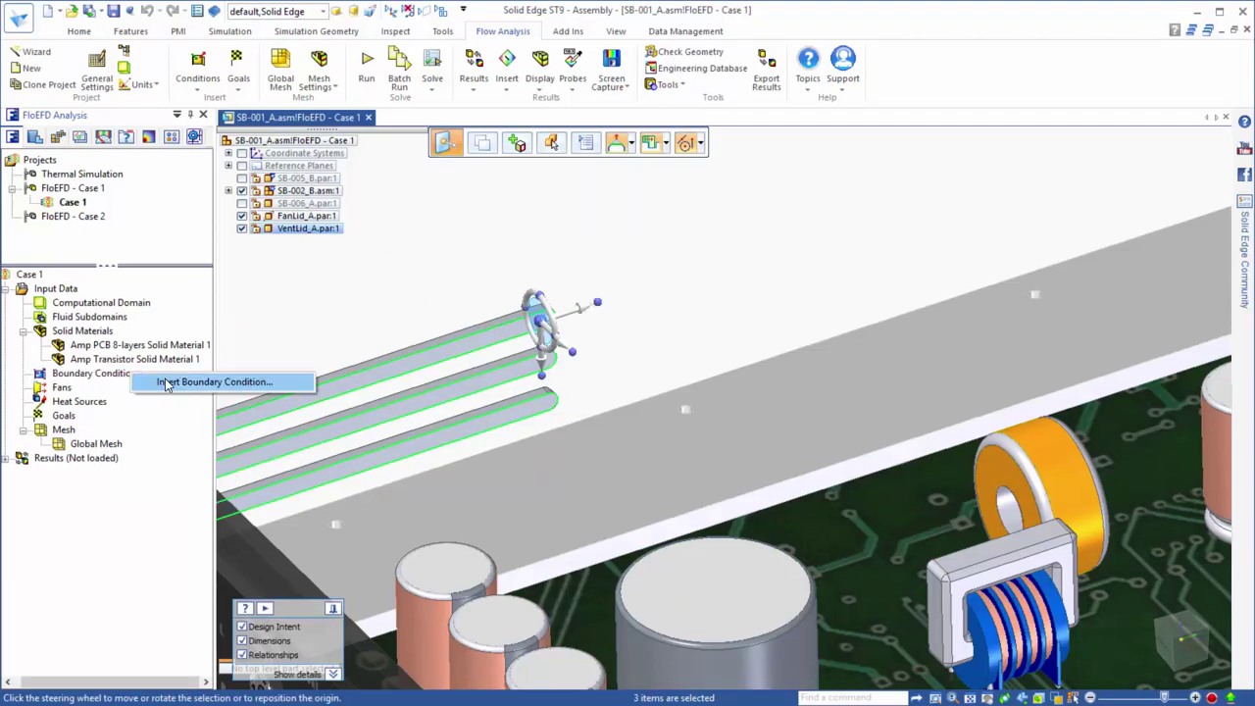
click(165, 380)
click(927, 301)
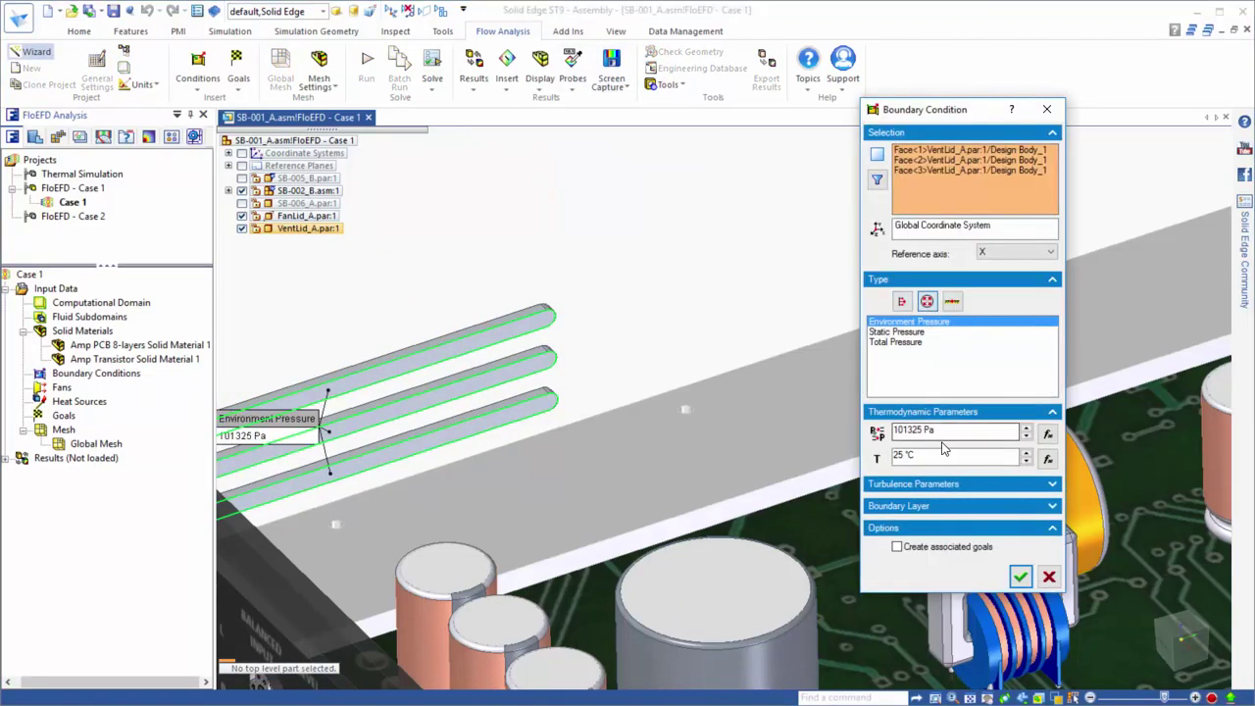
click(1020, 577)
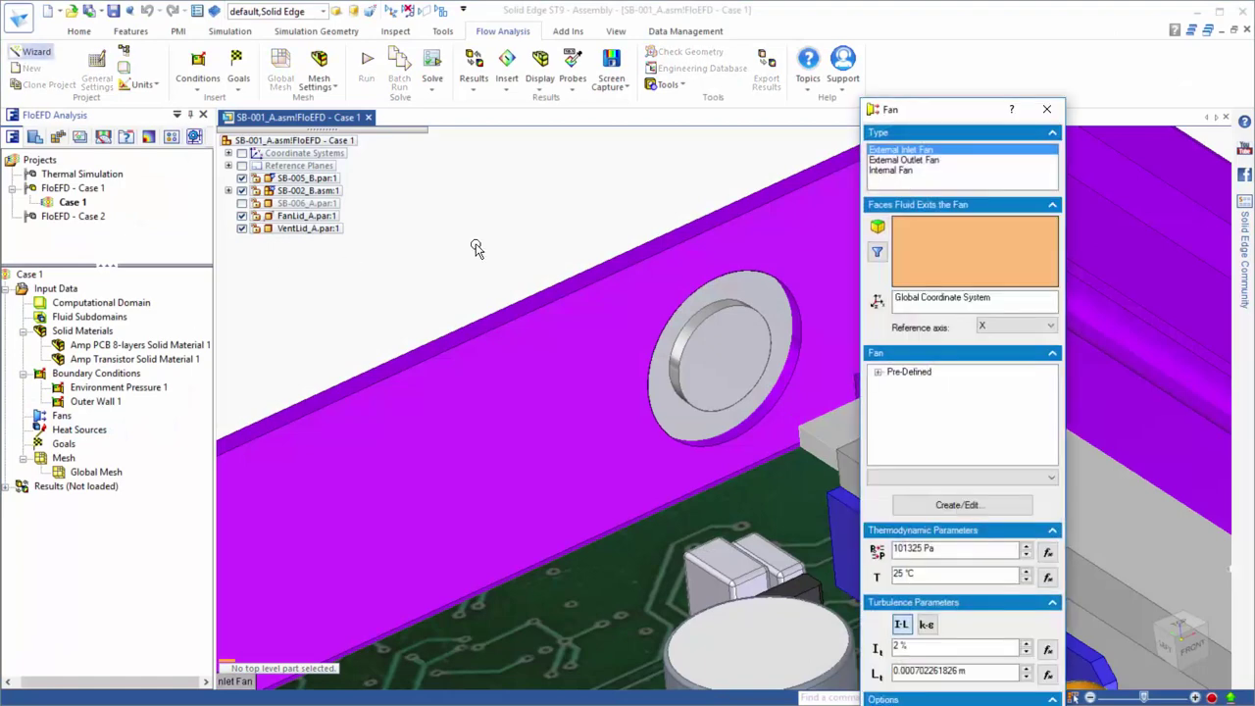
Define an external inlet fan on the inner face of FanLid_A with the predefined Papst DC-Axial Series 600 curve 612
click(750, 299)
click(878, 372)
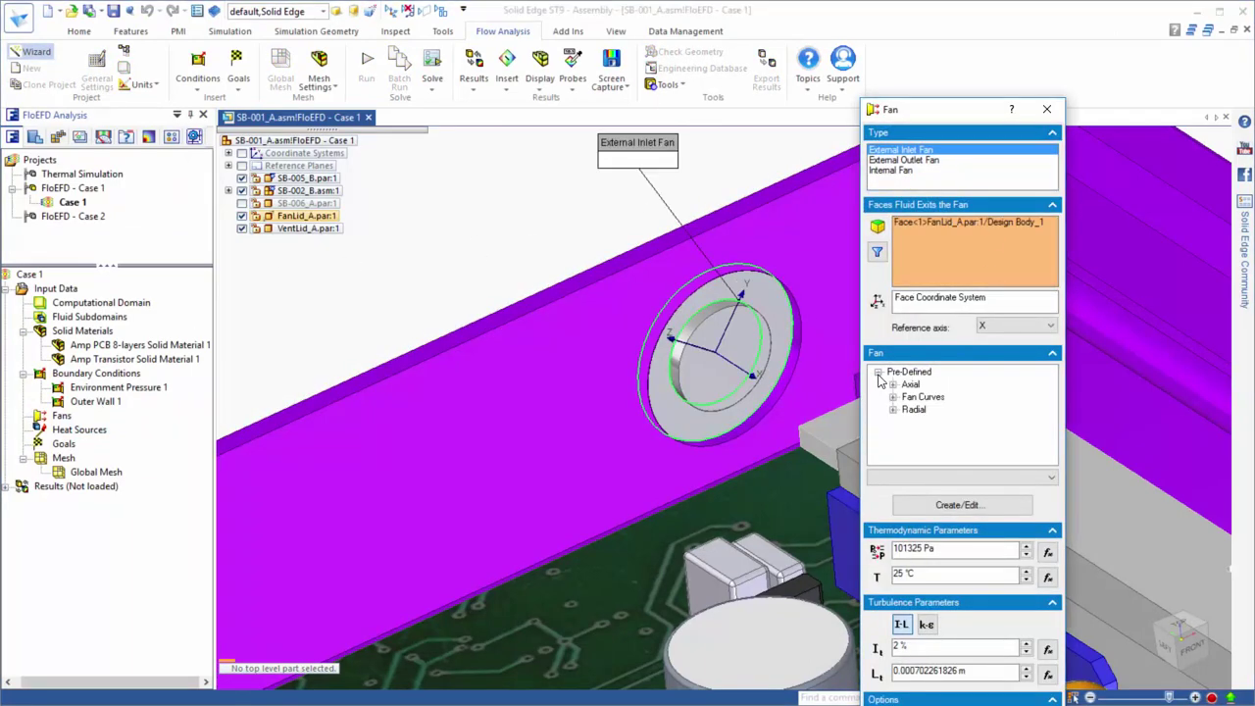
click(892, 385)
click(907, 409)
click(922, 434)
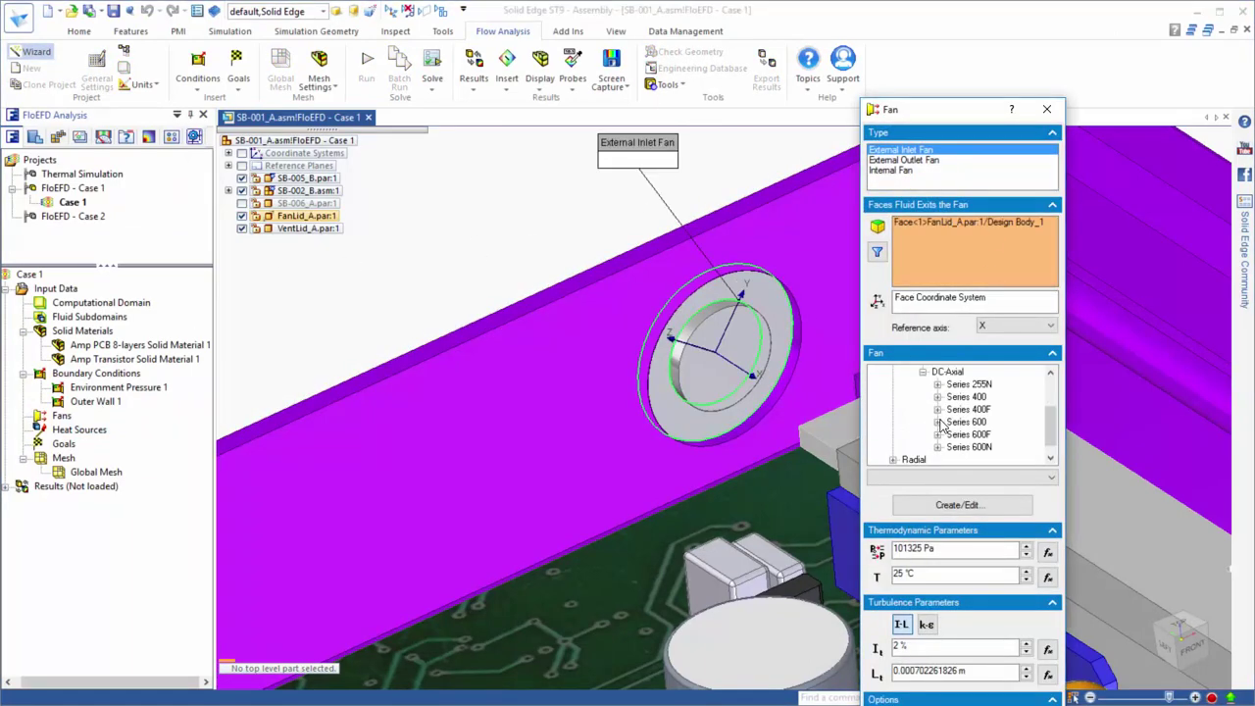
click(937, 421)
click(952, 396)
click(983, 409)
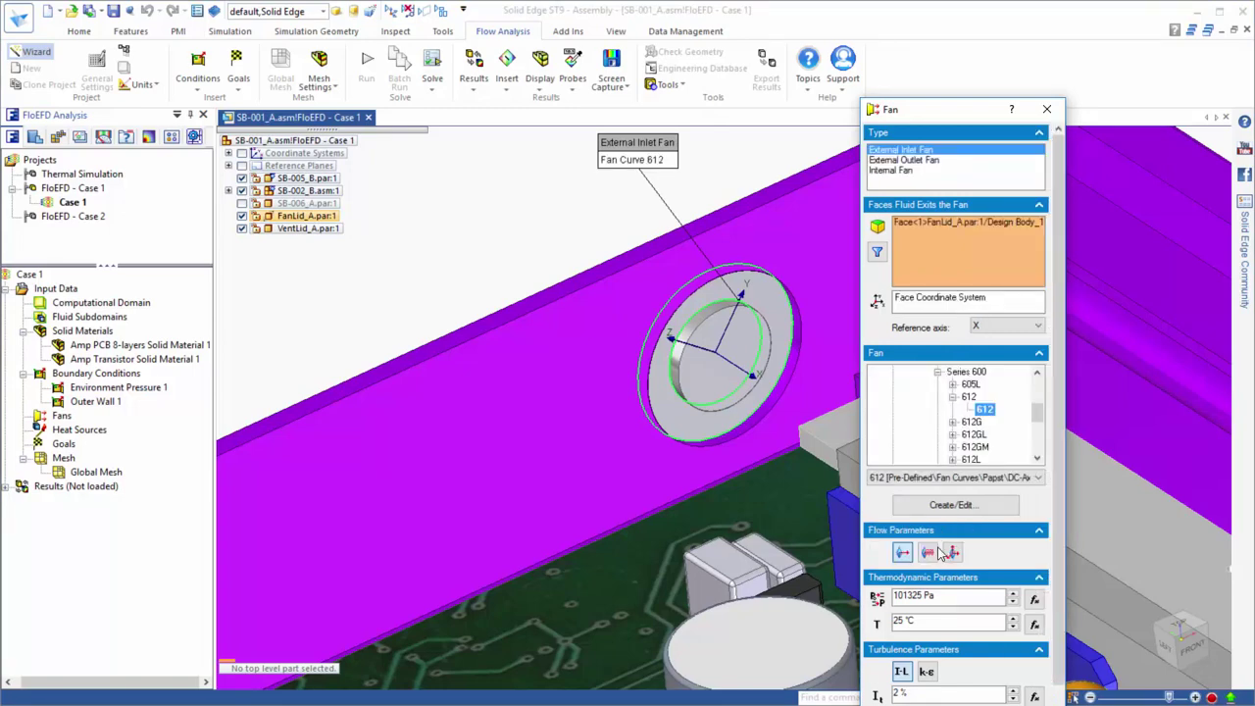
Give the inlet fan a swirling flow with an angular velocity of 1000 and accept the fan definition
click(928, 552)
double_click(941, 574)
text(1000)
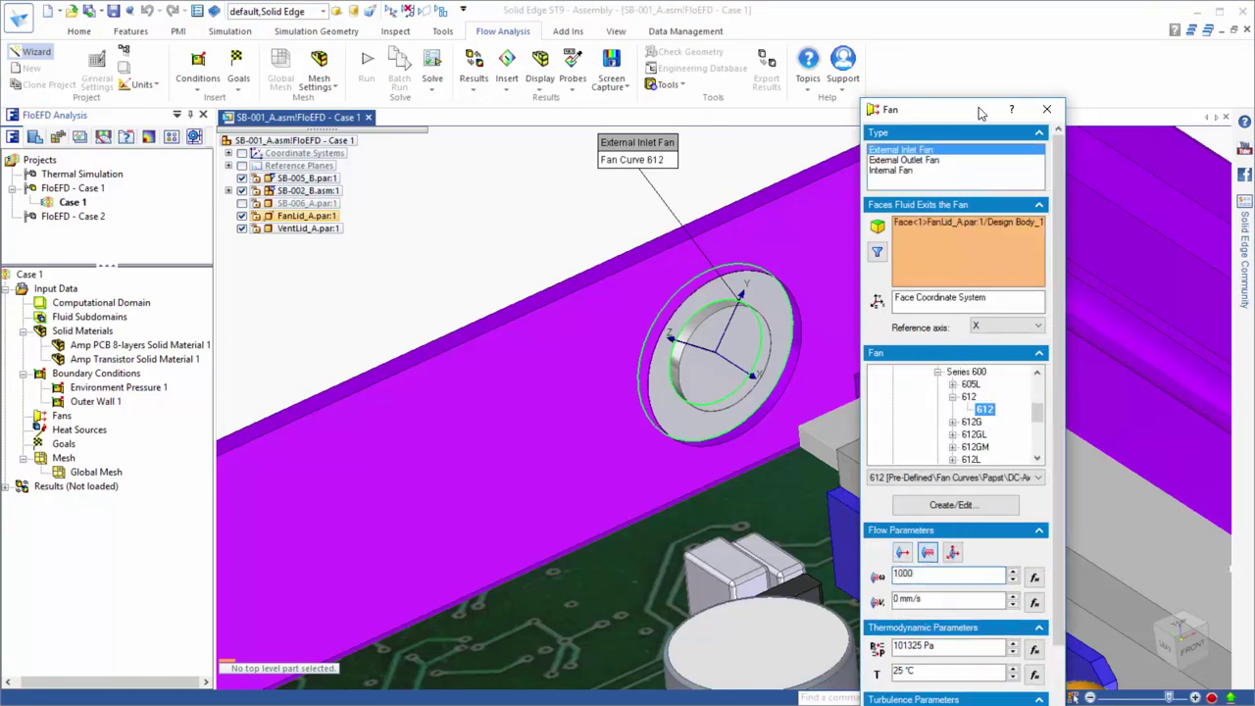
drag(980, 113, 984, 10)
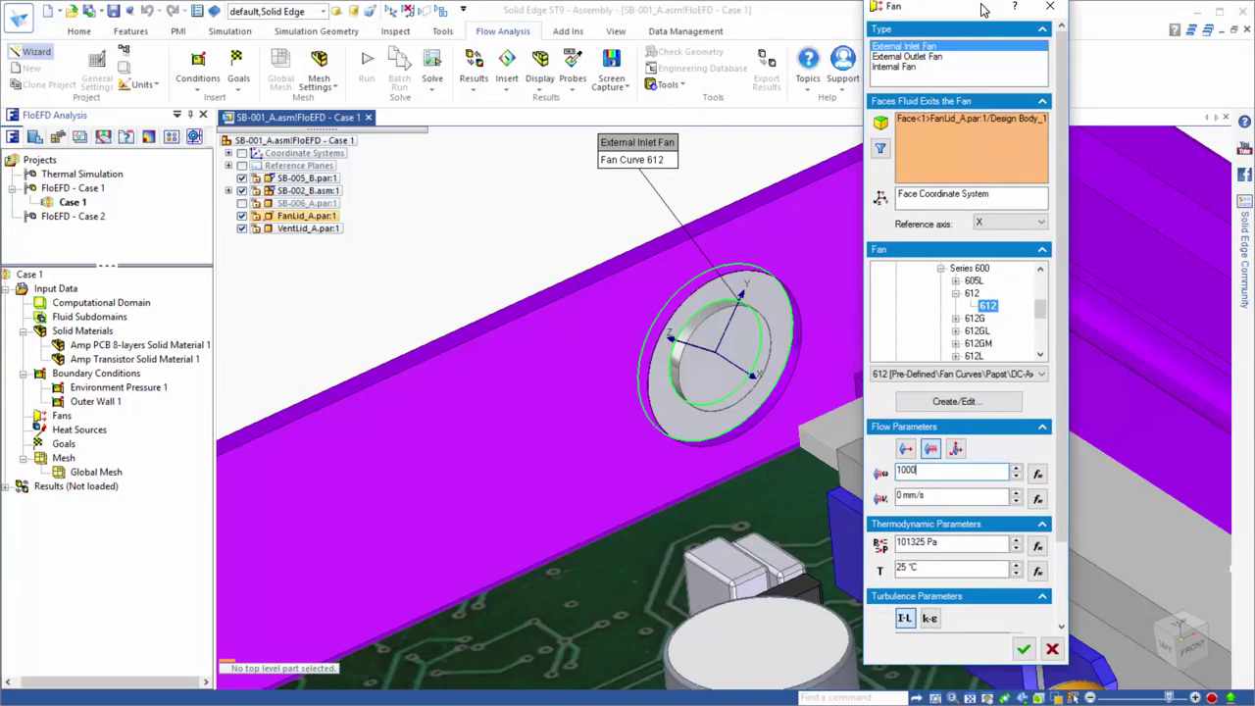
click(1022, 649)
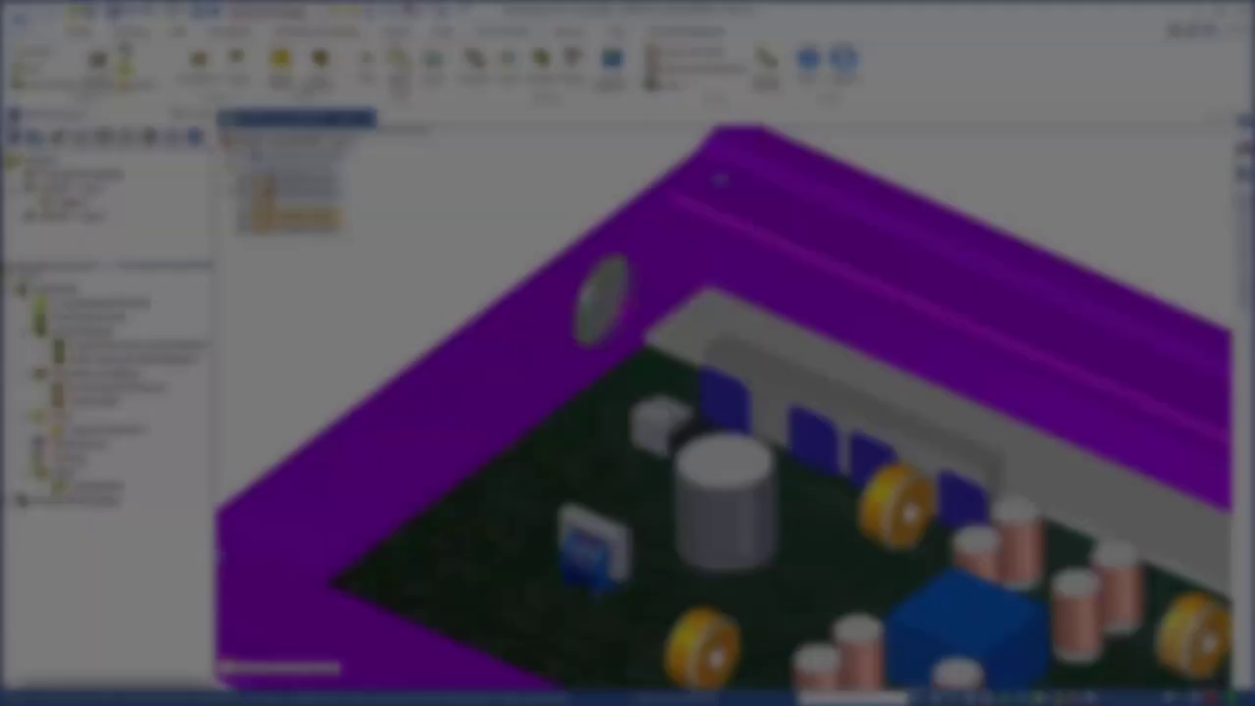
Insert a volume heat source on the four transistors with a heat generation rate of 20 W
right_click(94, 448)
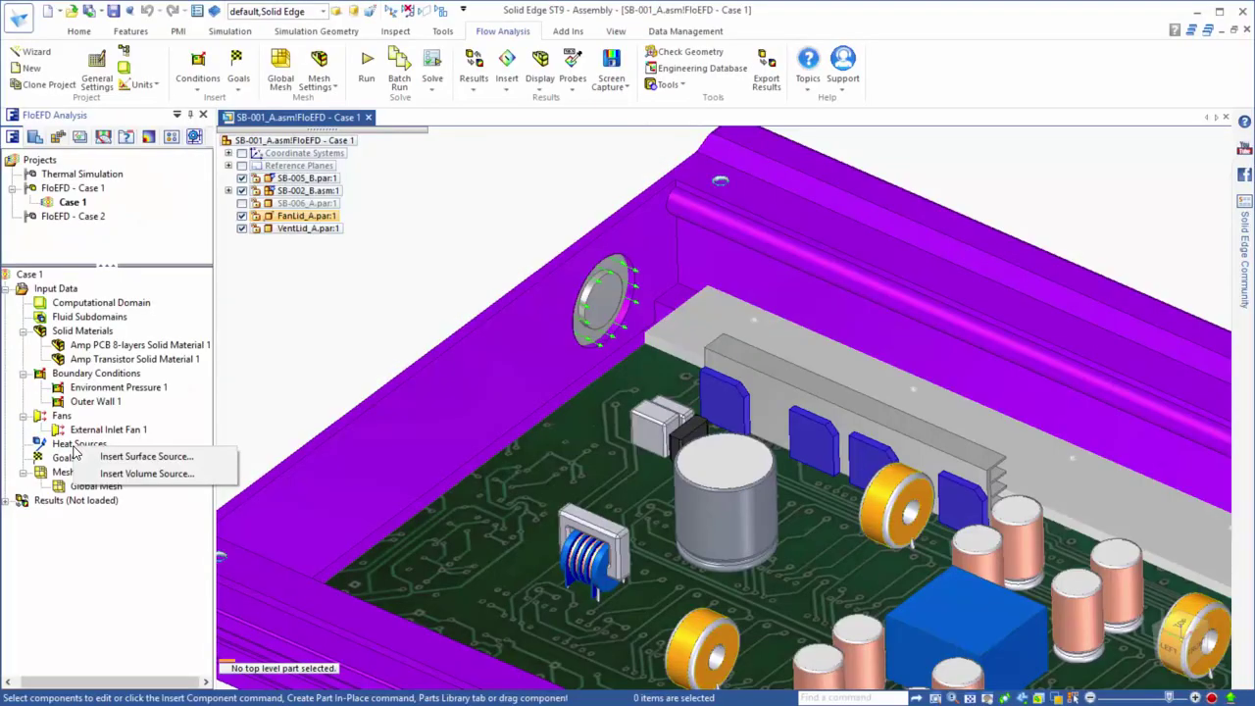
click(137, 473)
click(134, 359)
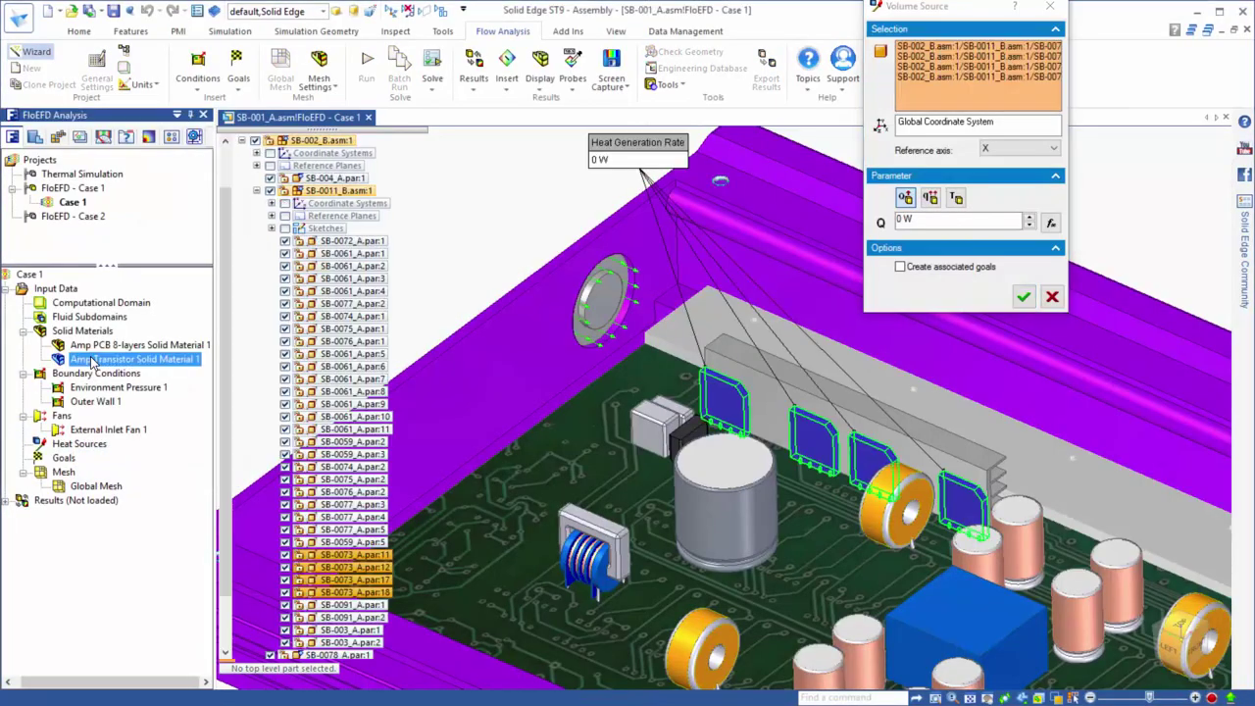
double_click(909, 217)
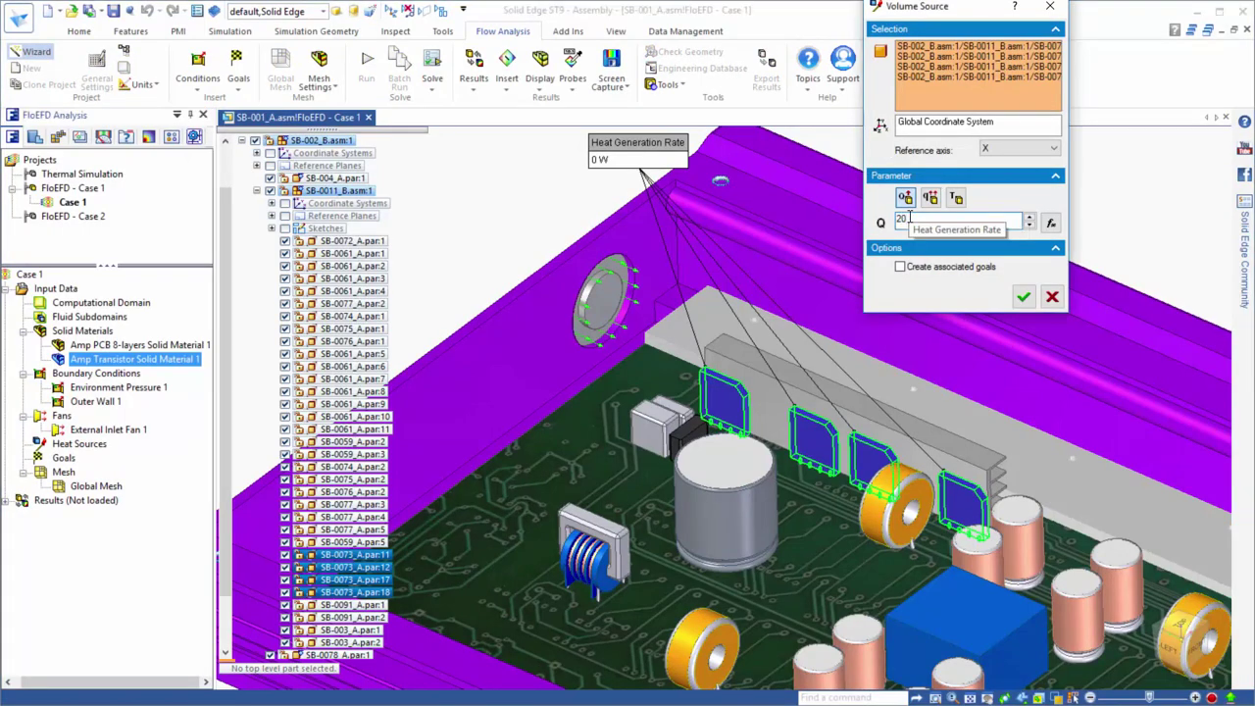
key(Return)
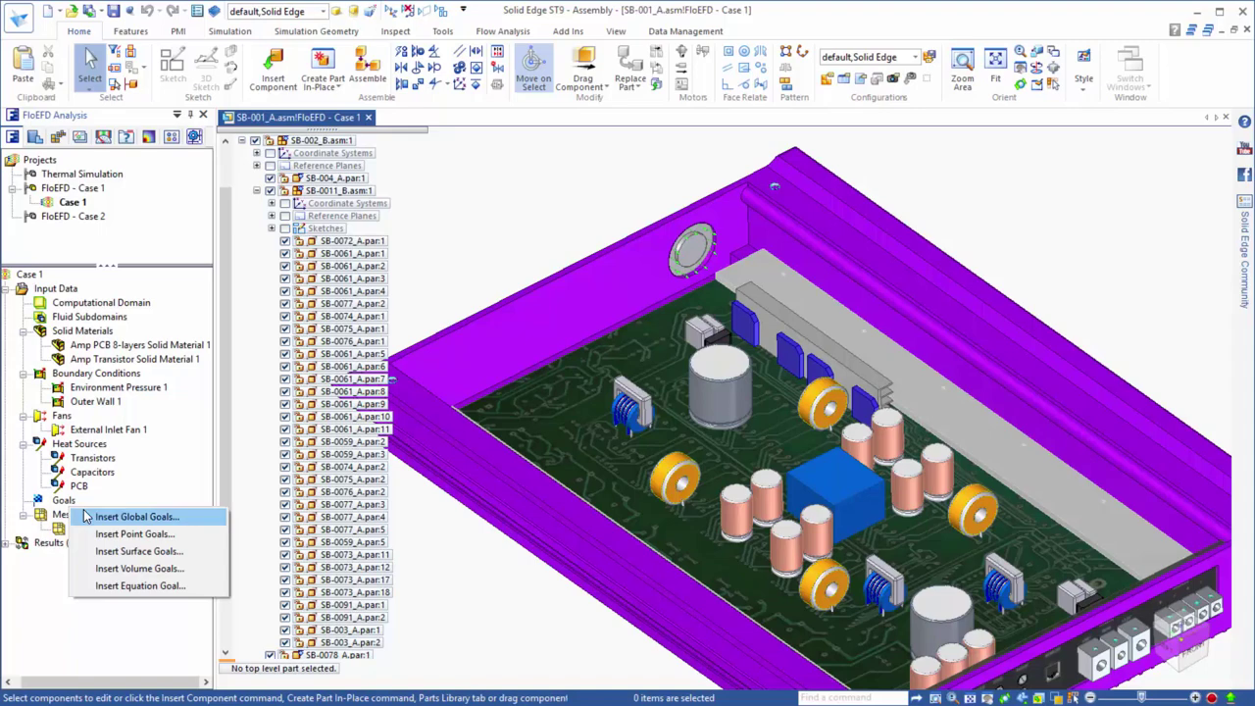
Insert volume goals on the transistors for average and maximum Temperature (Solid)
click(108, 568)
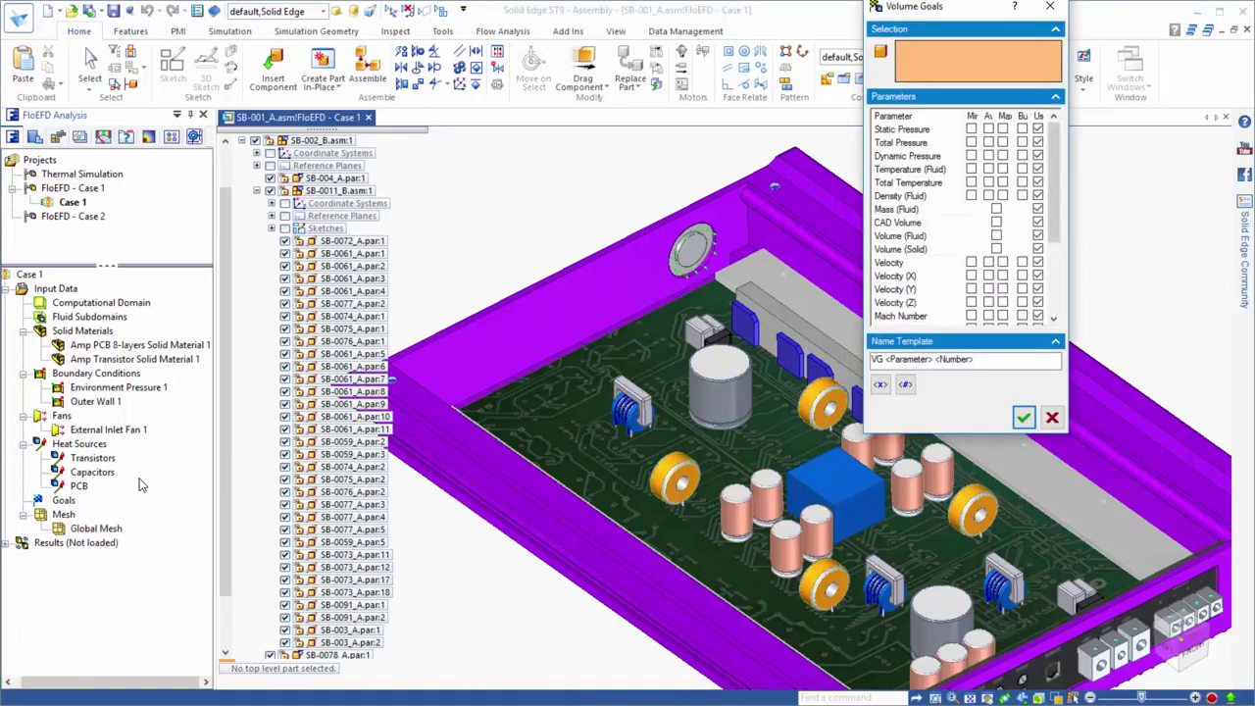
click(90, 458)
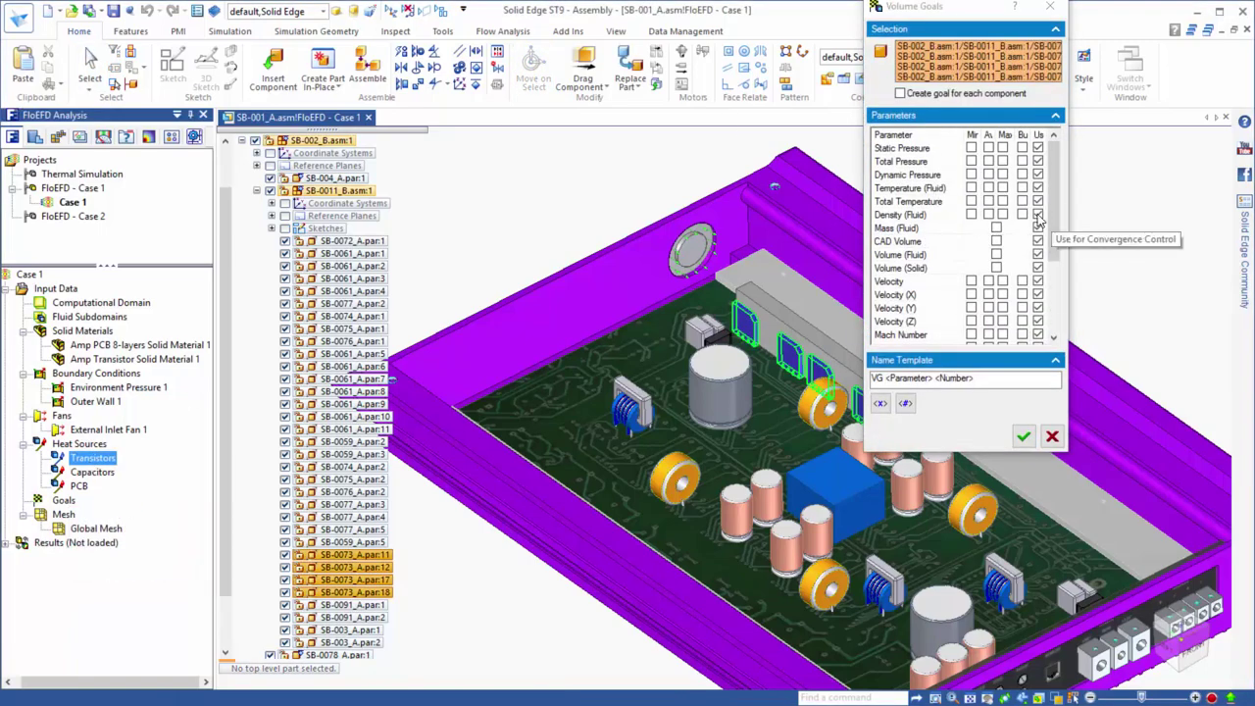
scroll(1048, 235, down, 5)
click(988, 308)
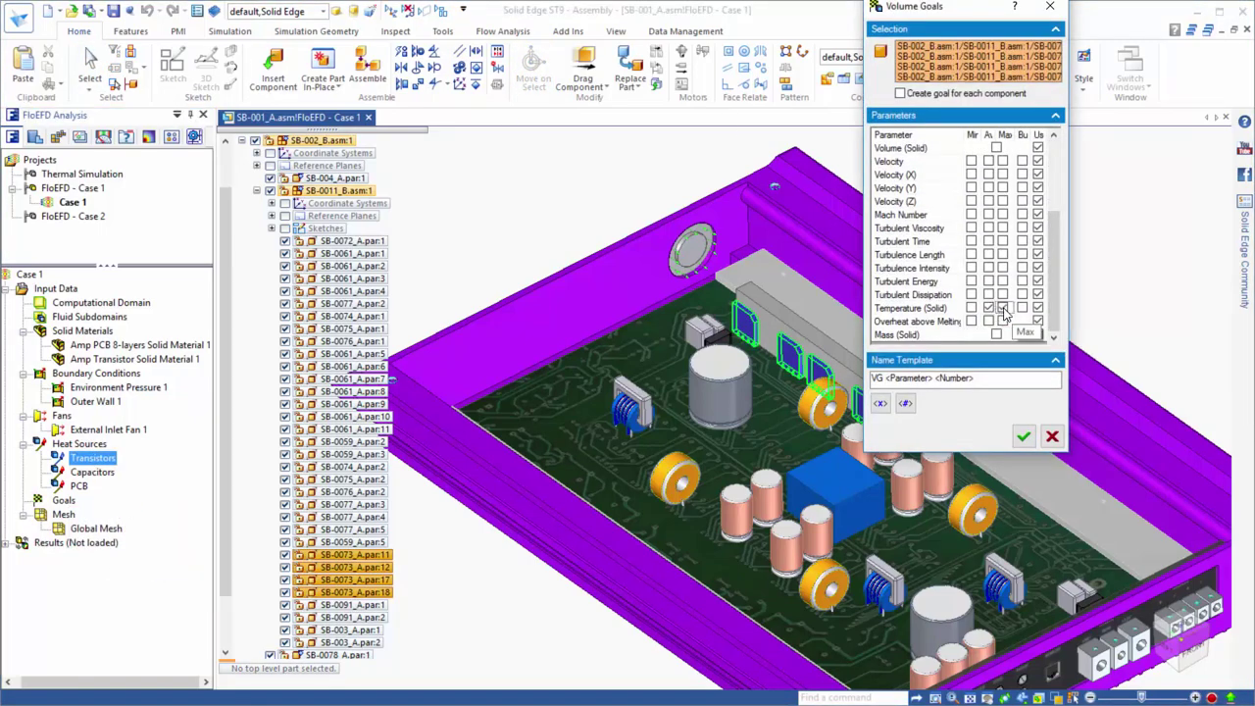
click(1001, 308)
click(1023, 438)
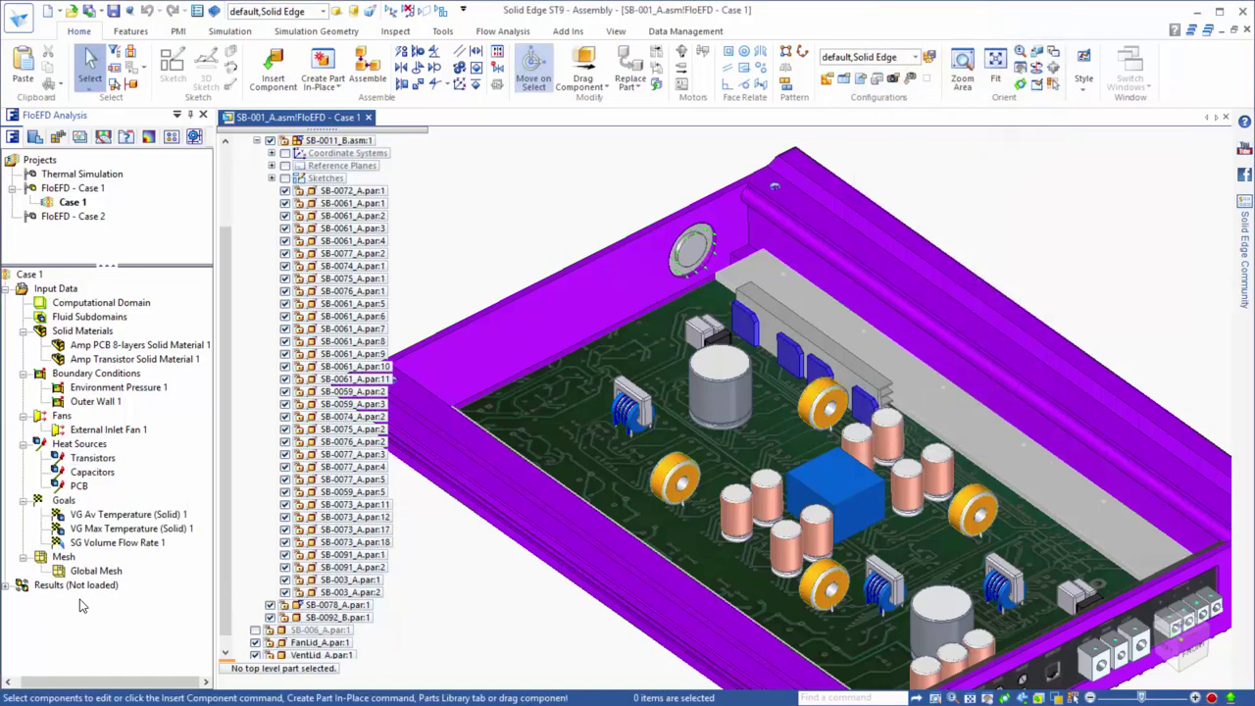
Open the global mesh definition and place its settings clear of the window's edge
right_click(95, 571)
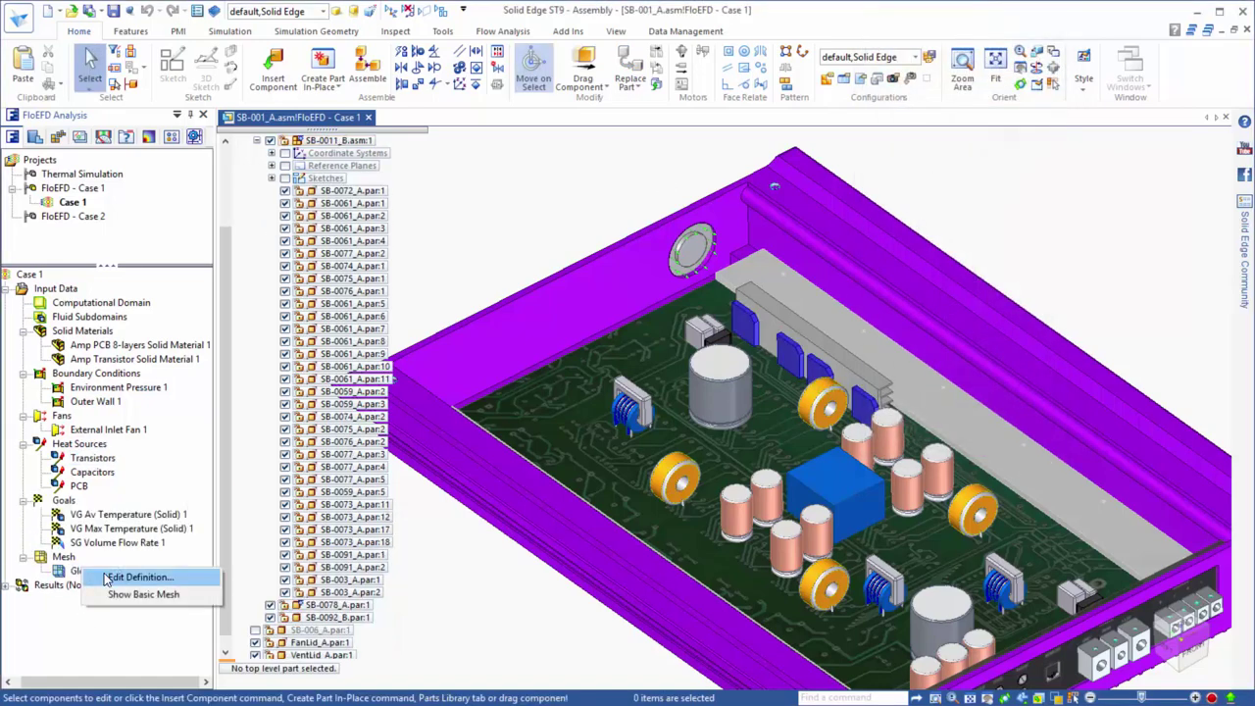
click(108, 577)
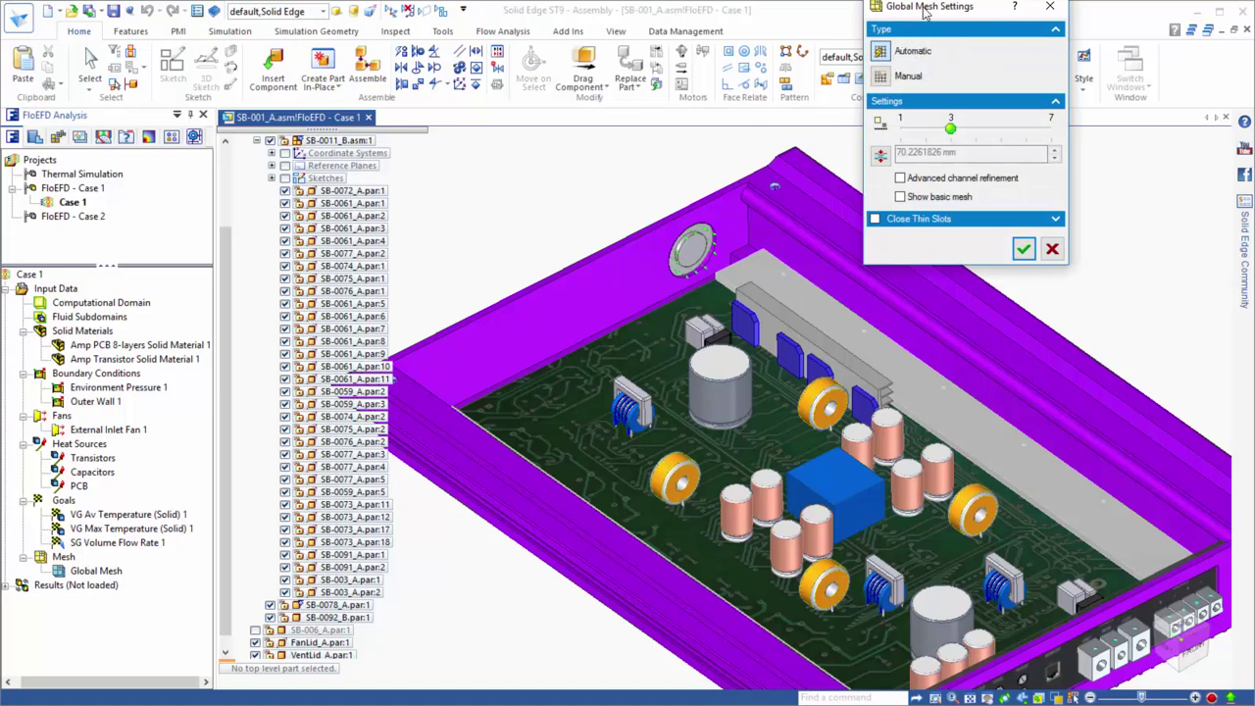
drag(923, 10, 946, 144)
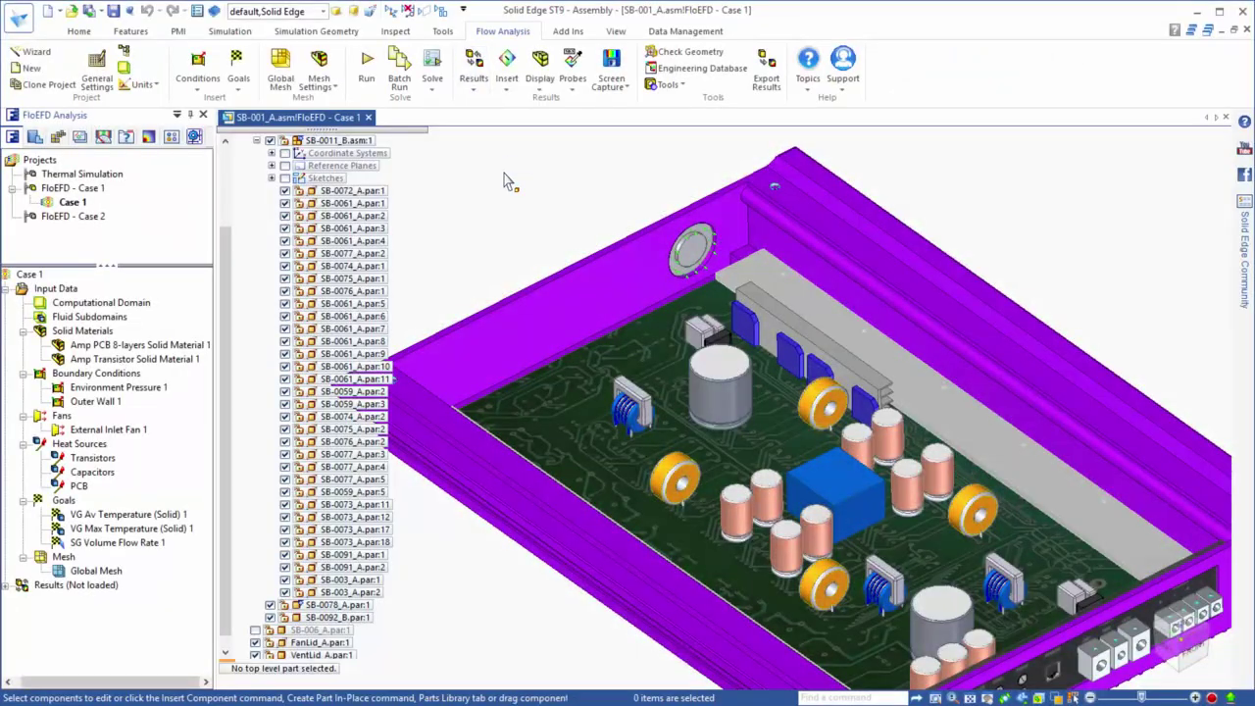
Run a new calculation for Case 1 with the results loaded, and clear the cut plot selection
click(367, 65)
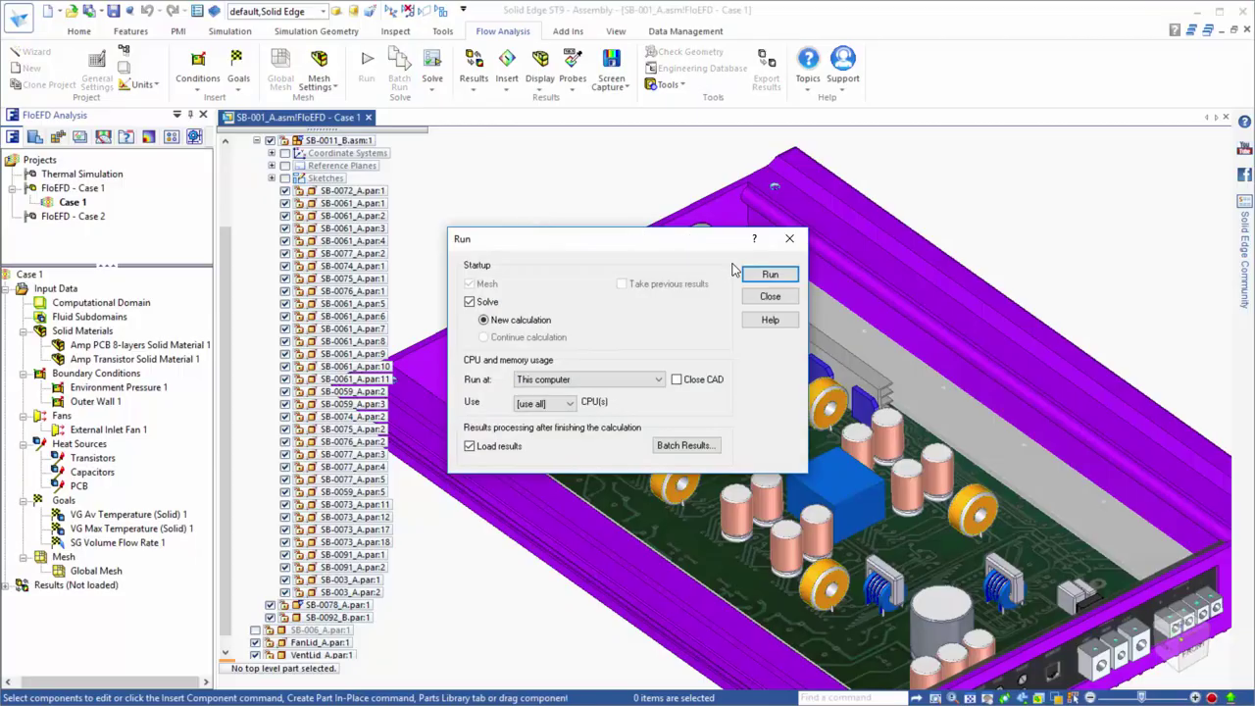
click(770, 273)
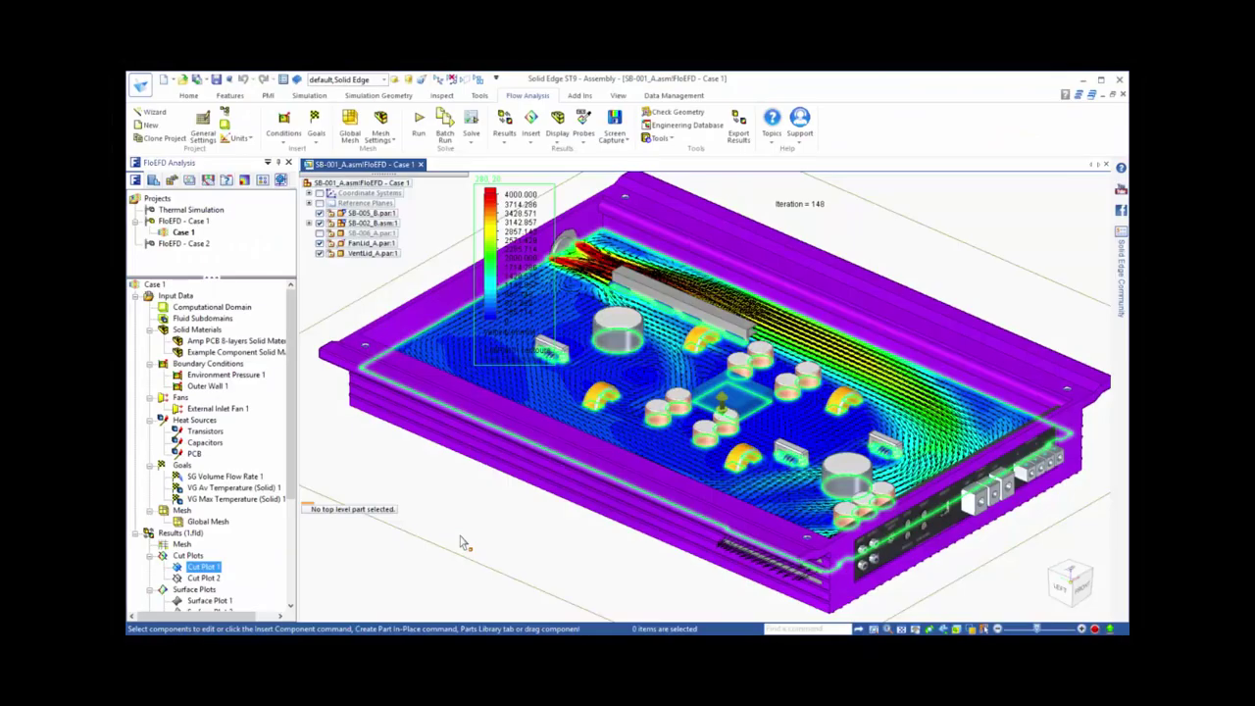
click(461, 537)
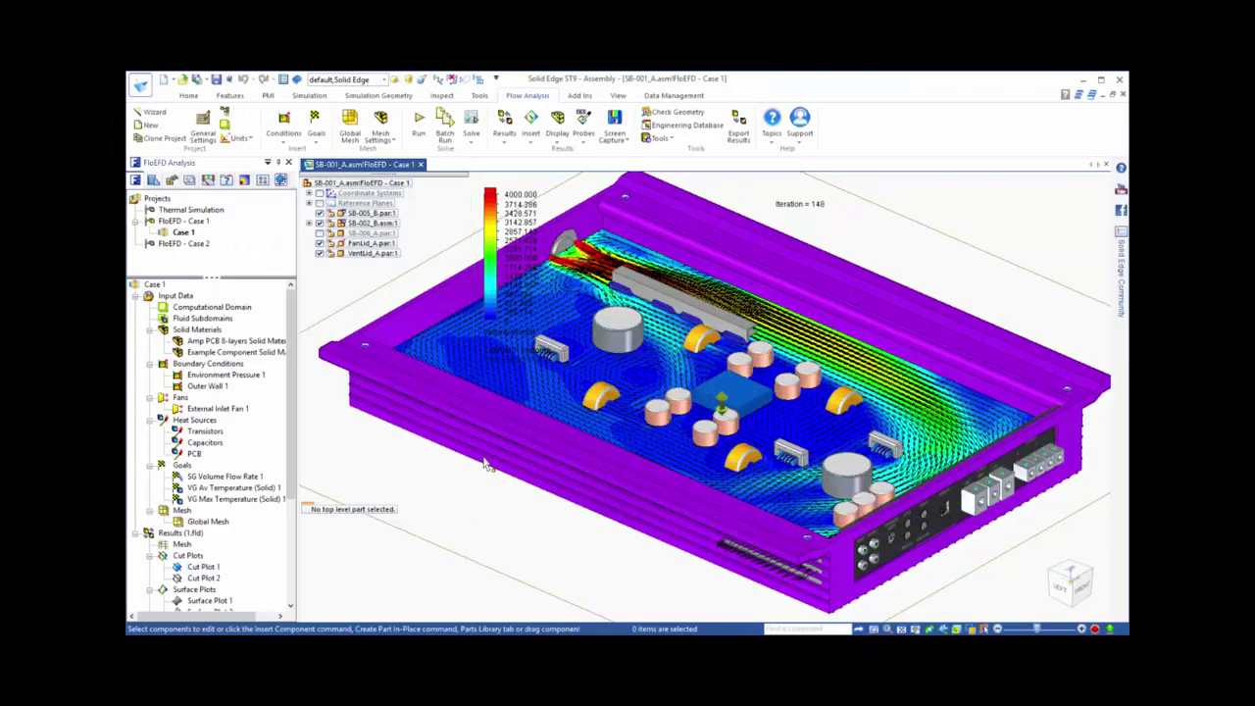
Examine the airflow cut plot on the board from a closer angle, then view the temperature in Cut Plot 2
middle_drag(482, 459, 1062, 218)
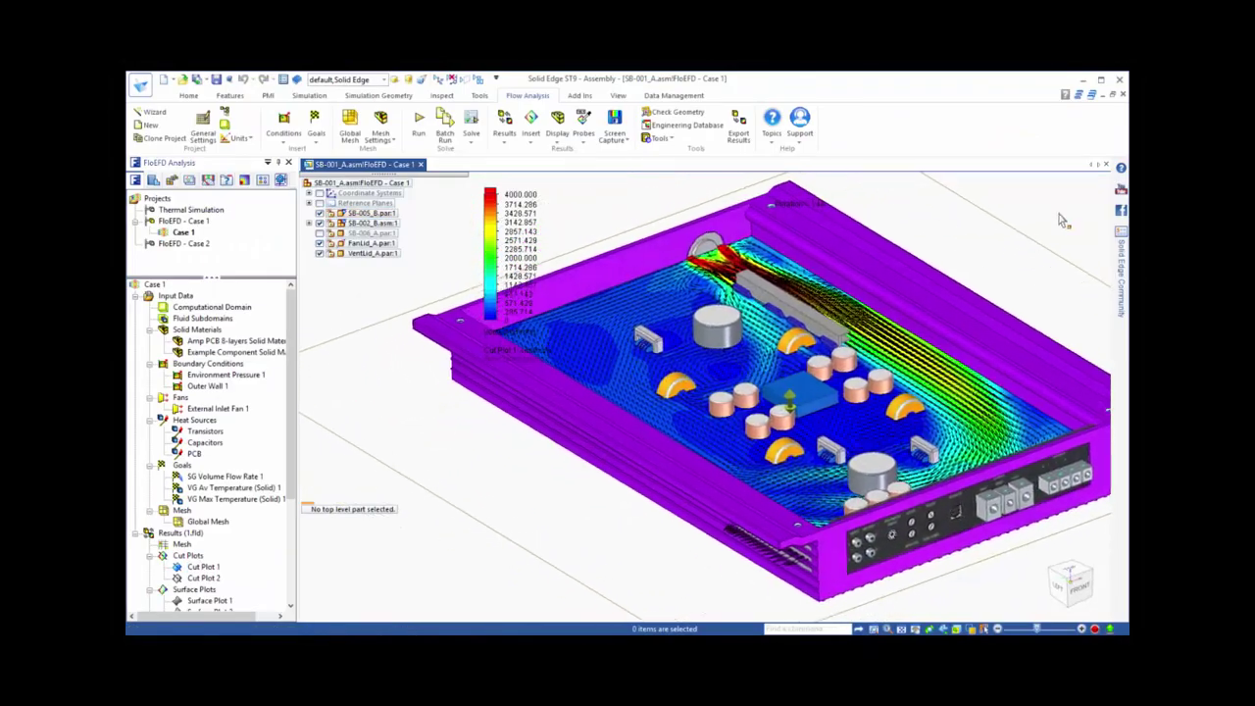
scroll(1062, 219, up, 3)
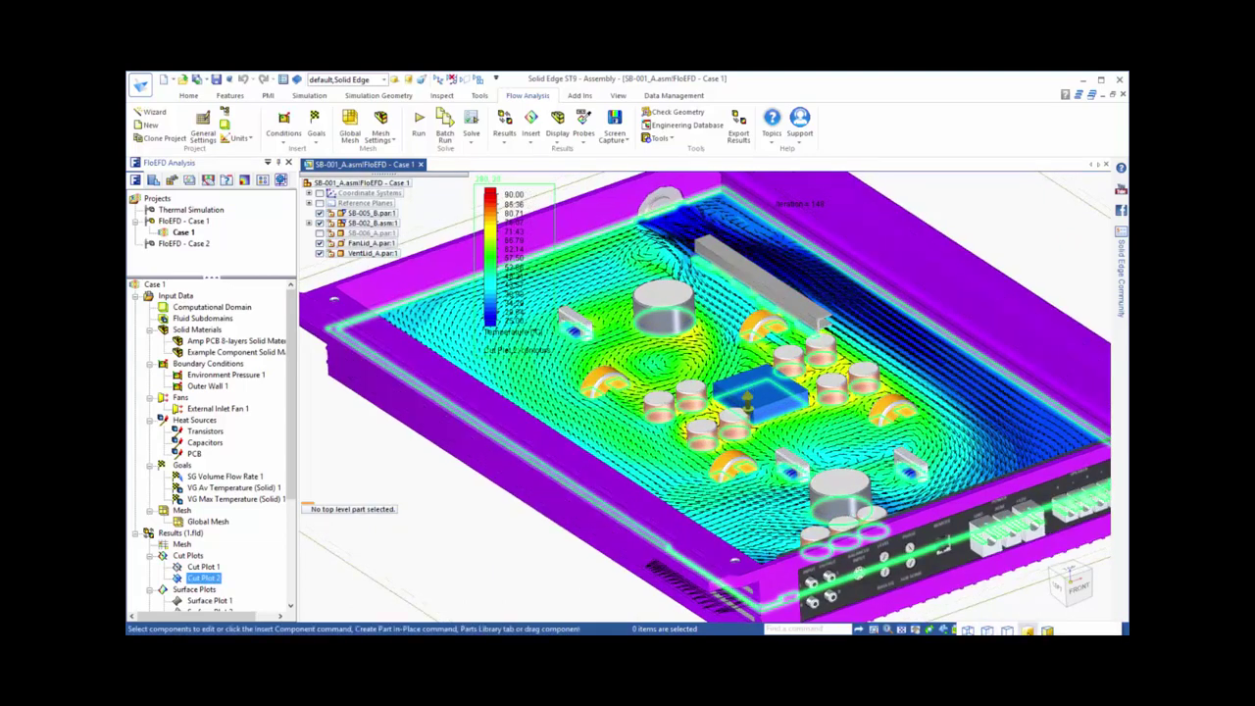
click(988, 632)
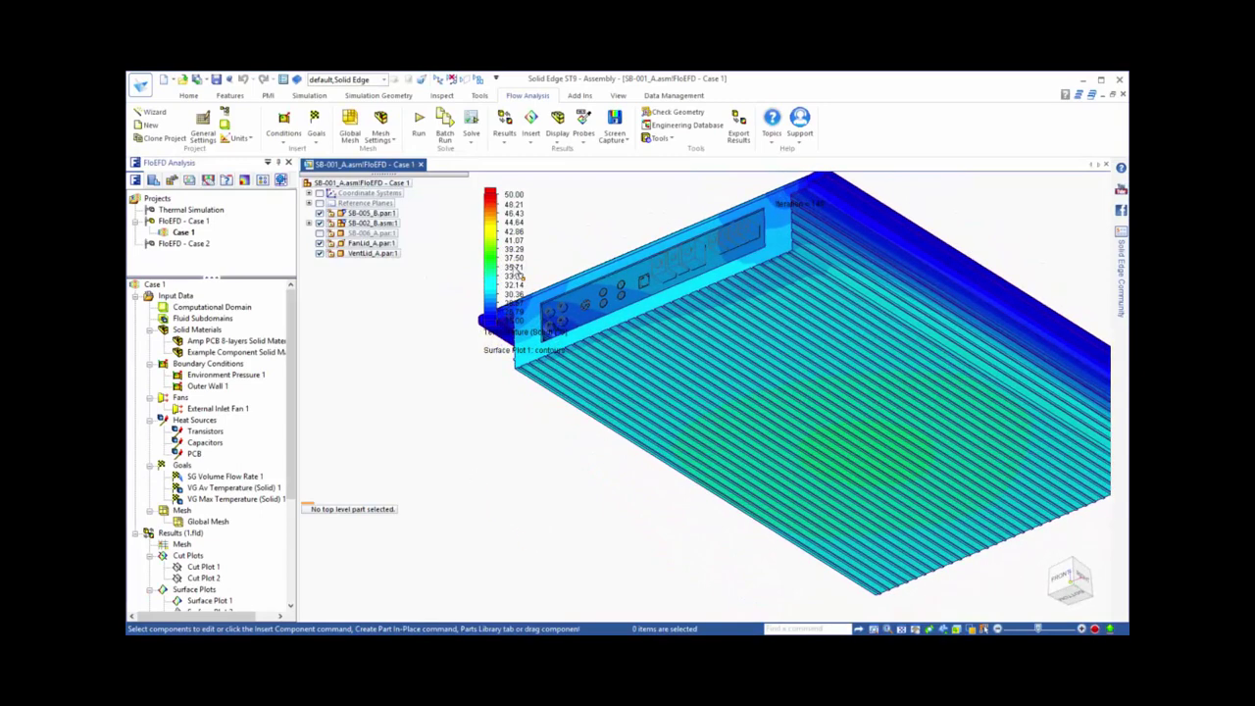
Probe the solid temperature of Surface Plot 1 at the hottest area of the enclosure's underside
click(584, 139)
click(588, 159)
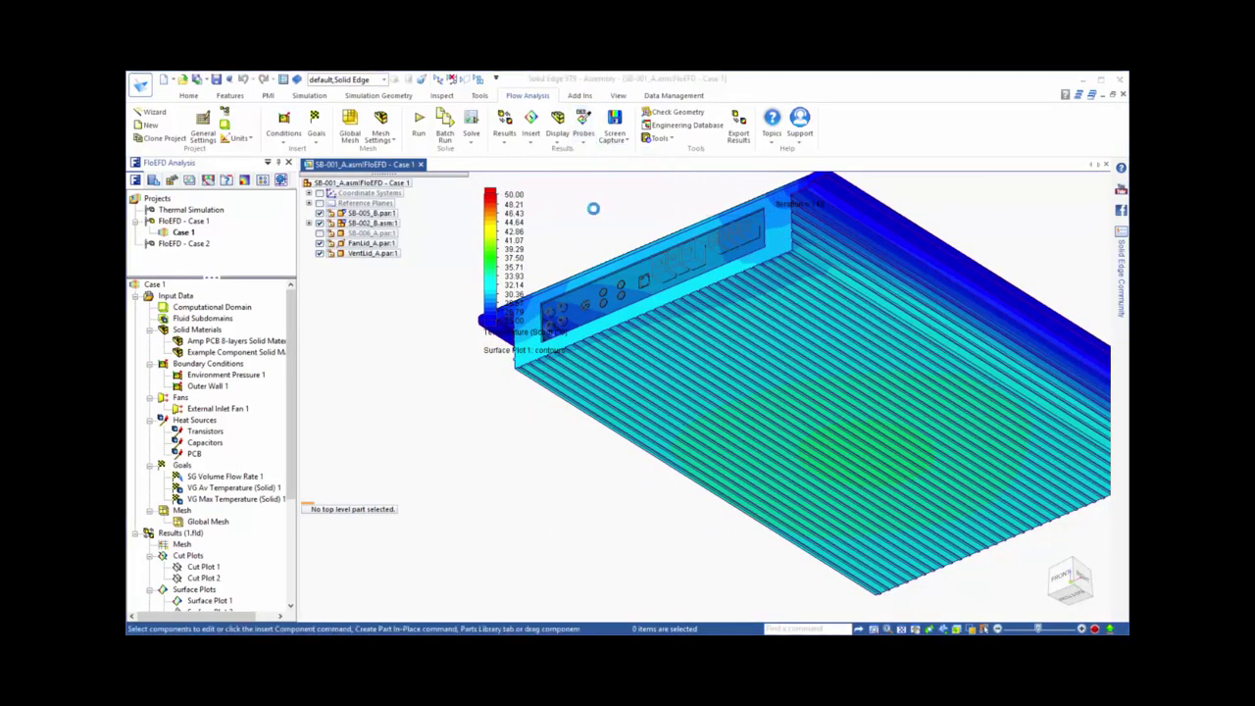
click(844, 458)
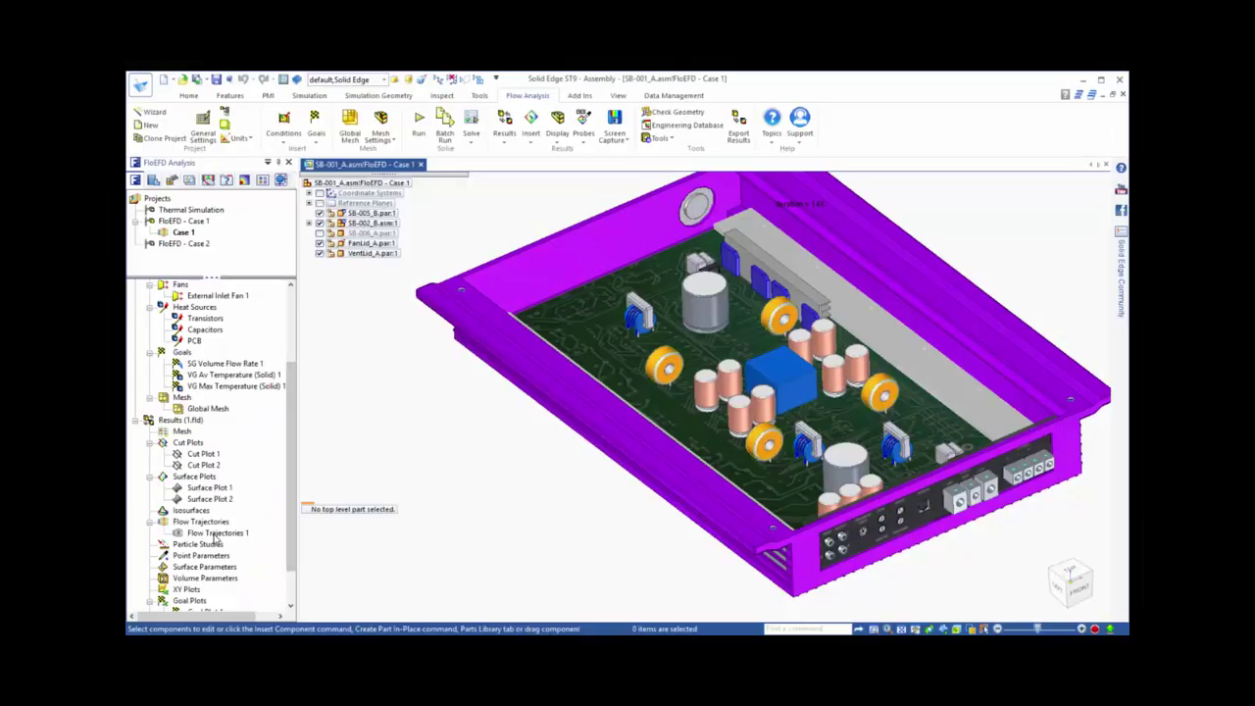
Play the Flow Trajectories 1 animation of the air moving through the amplifier
click(218, 533)
right_click(224, 532)
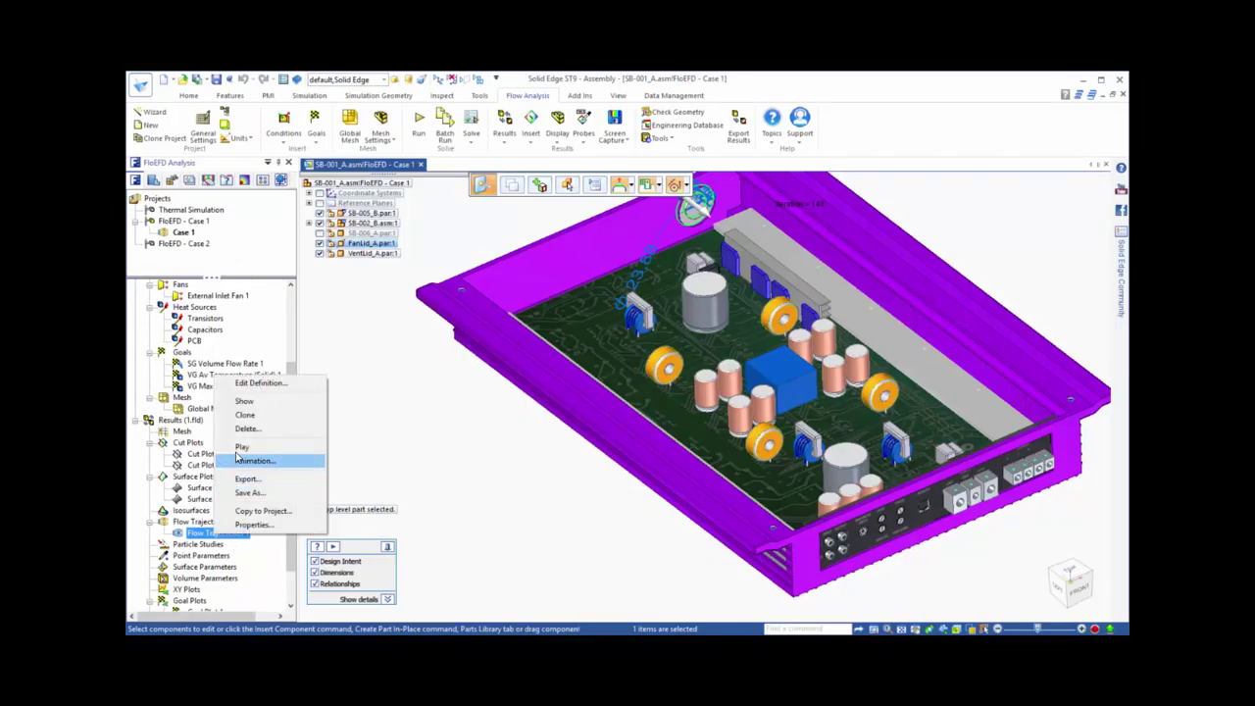
click(241, 446)
click(525, 514)
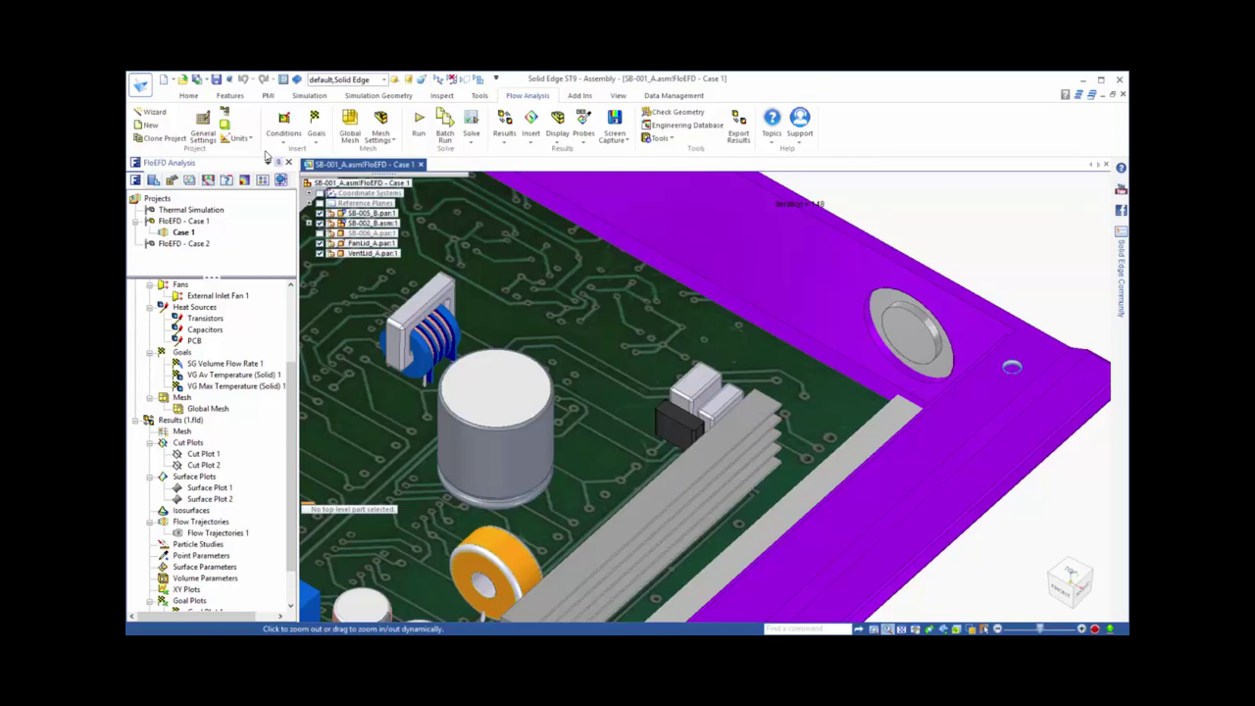
Activate the FloEFD - Case 2 configuration and clone the Case 1 project into it under the name Case 2
key(Escape)
double_click(191, 244)
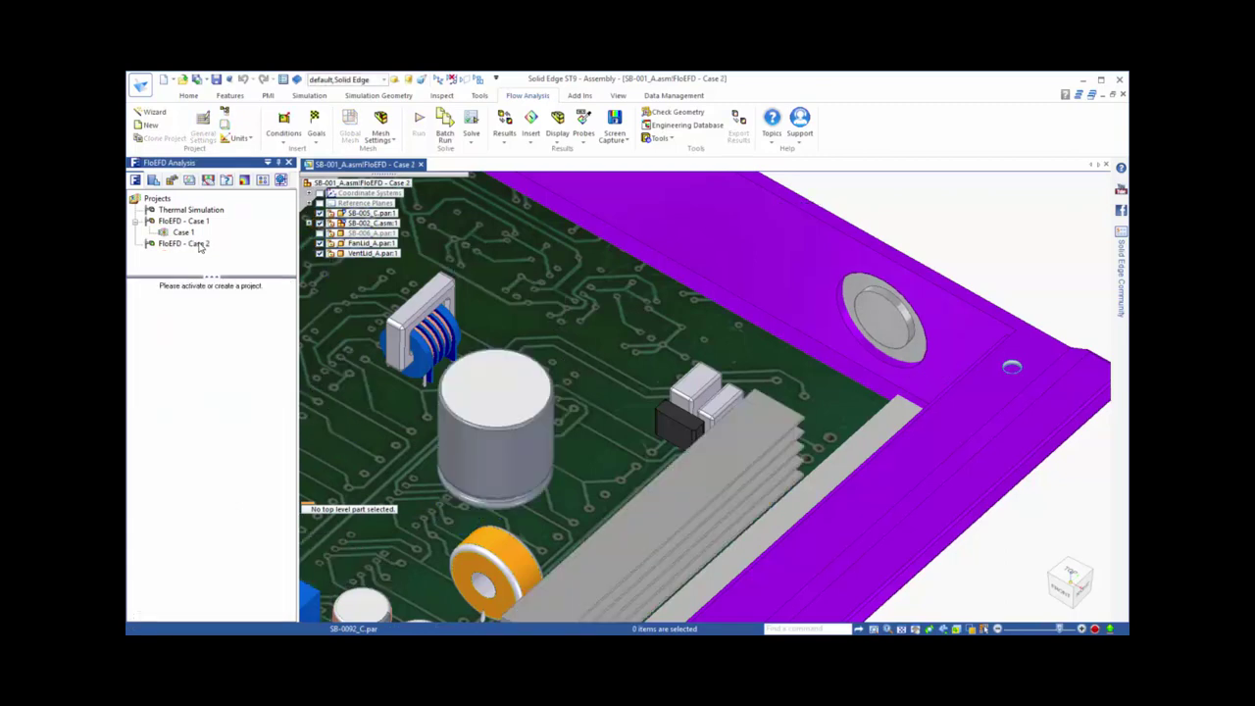
right_click(184, 234)
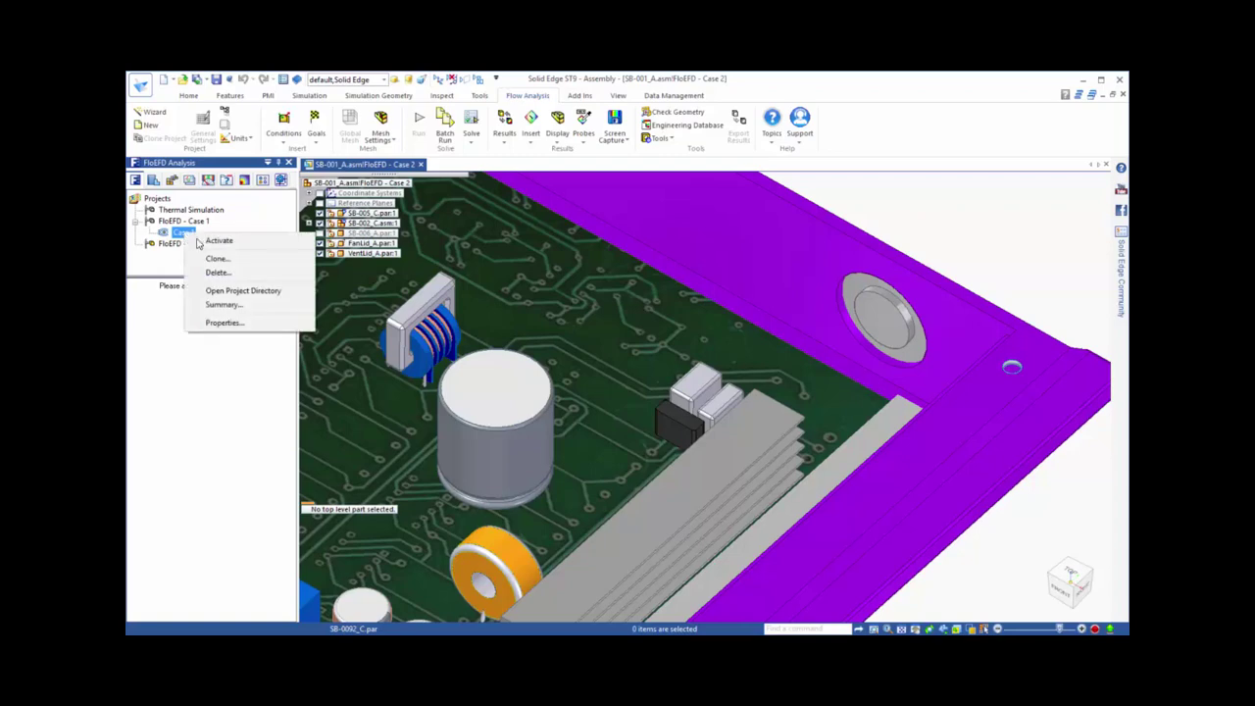
click(186, 255)
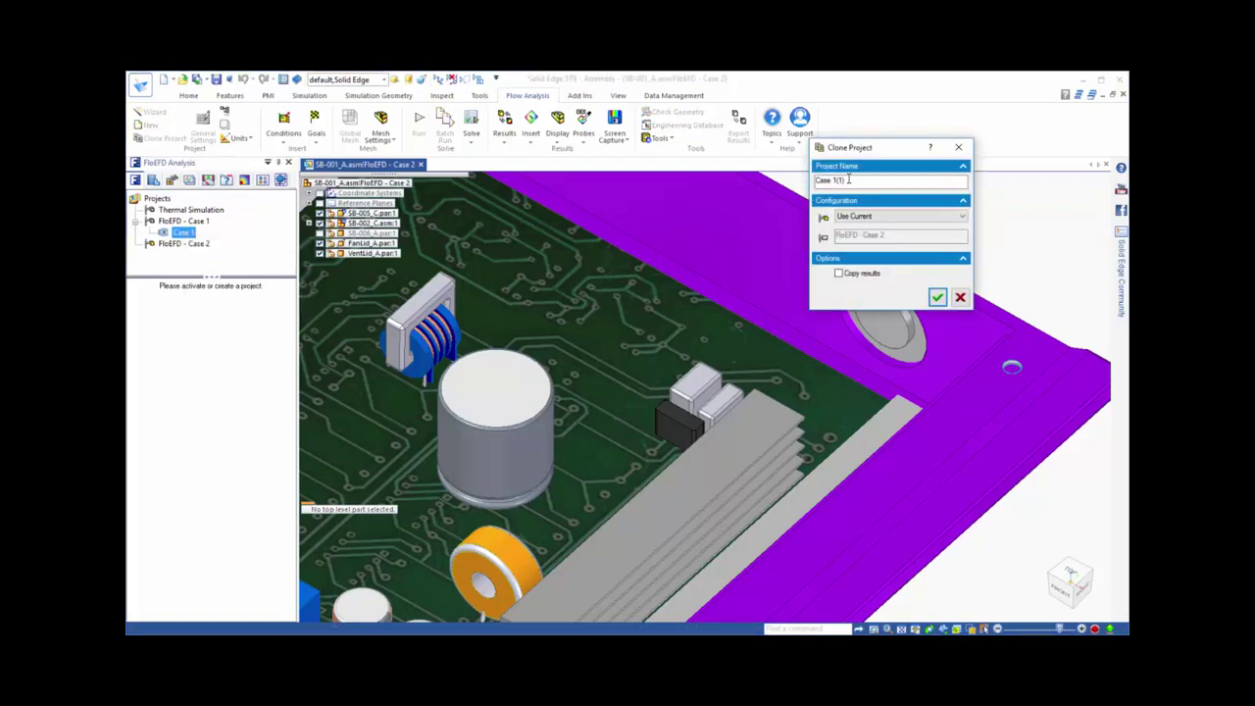
drag(849, 180, 815, 179)
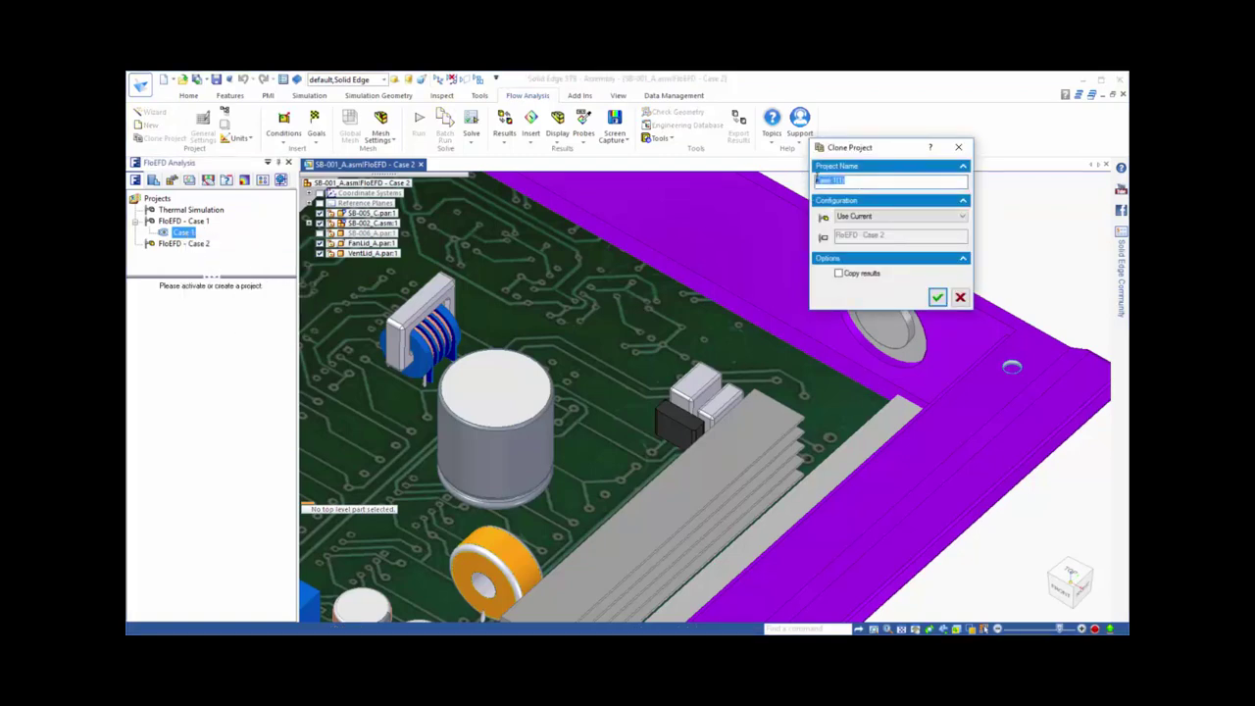
click(932, 215)
click(851, 240)
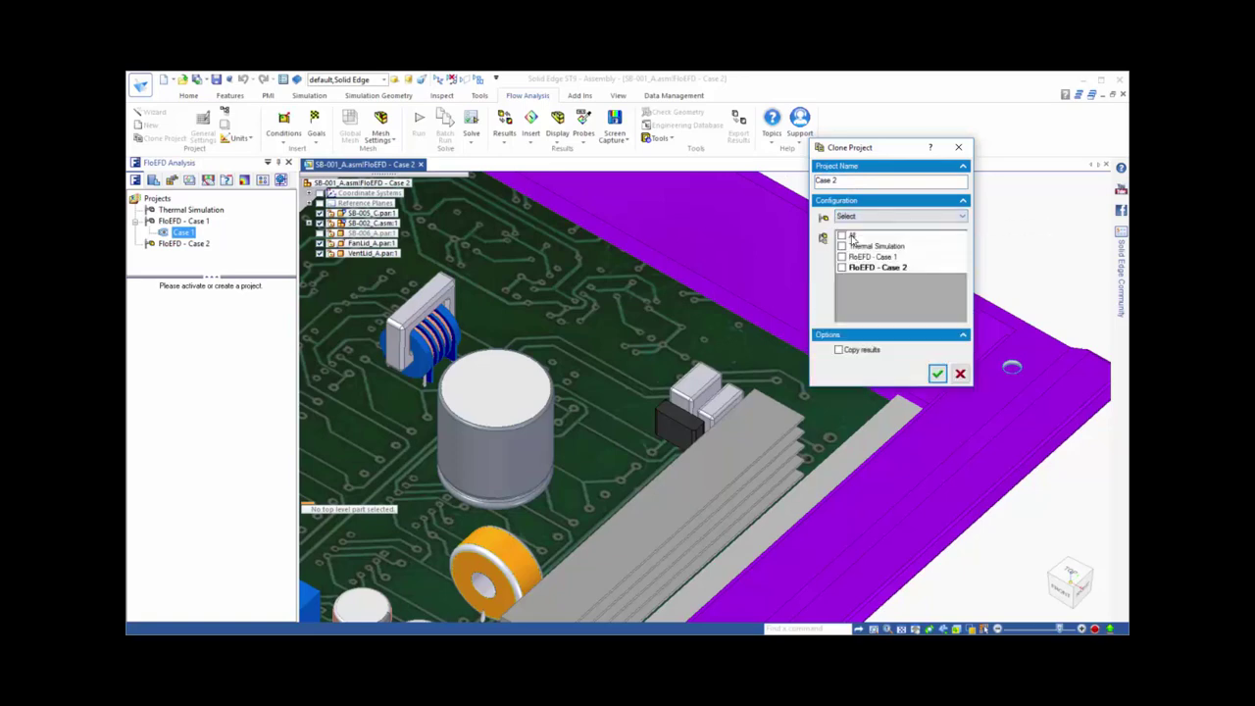
click(941, 371)
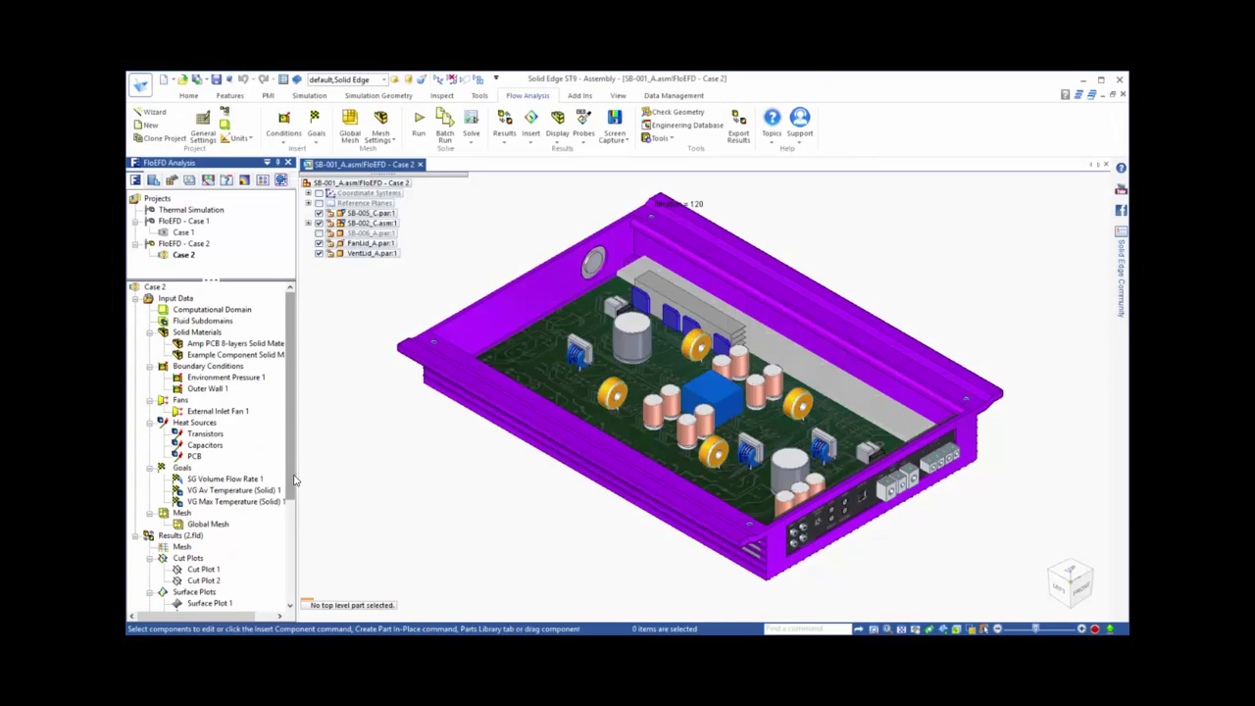
Display the Case 2 model as edges only, and show Cut Plot 2 followed by Surface Plot 2
scroll(293, 576, down, 4)
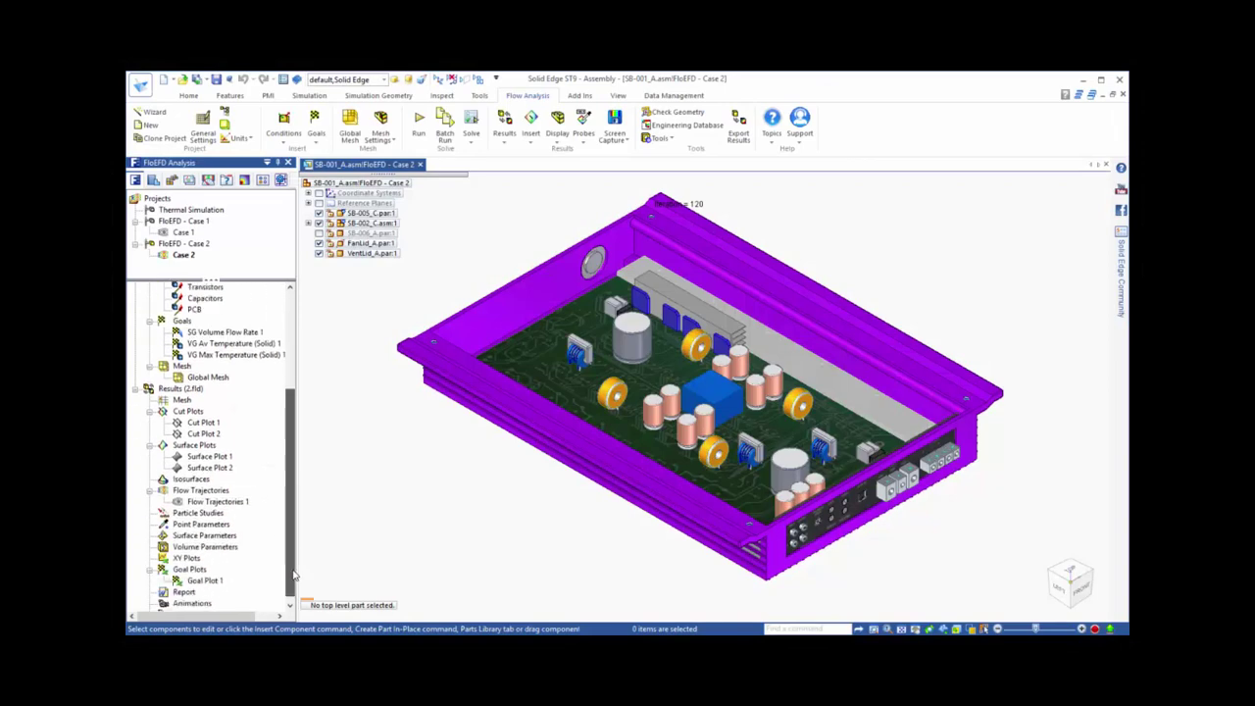
click(1029, 628)
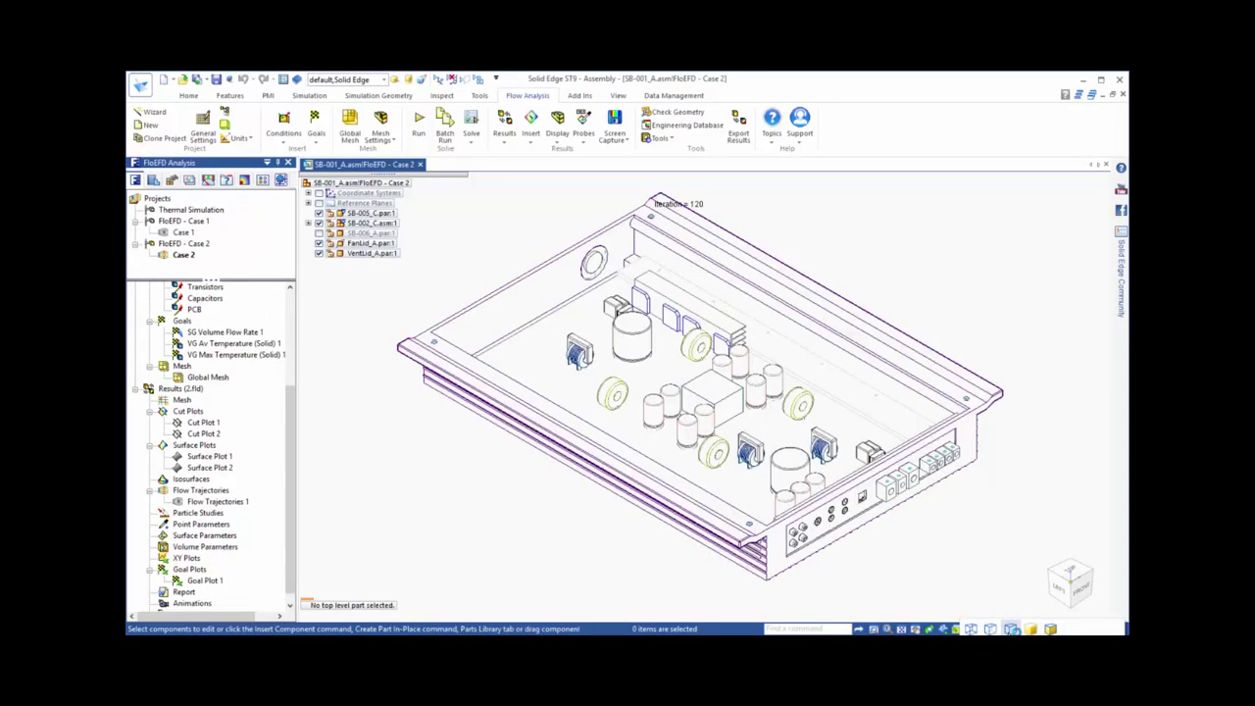
right_click(203, 434)
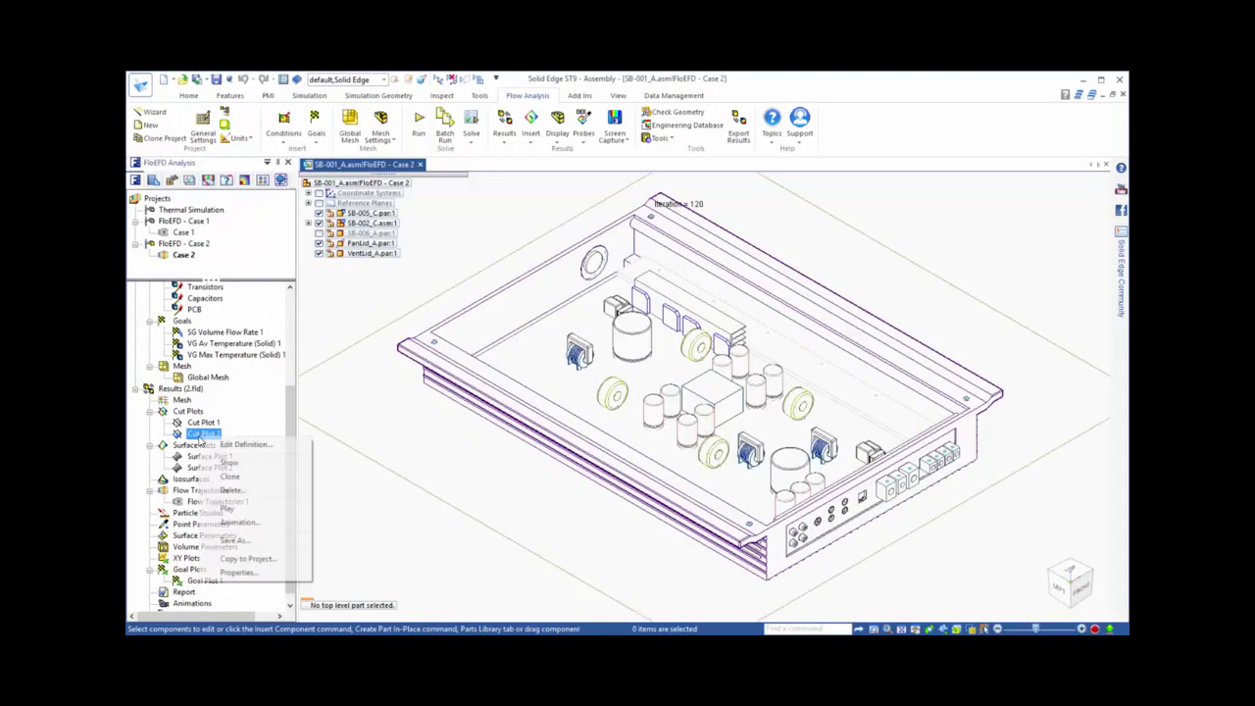
click(221, 462)
middle_drag(399, 479, 446, 477)
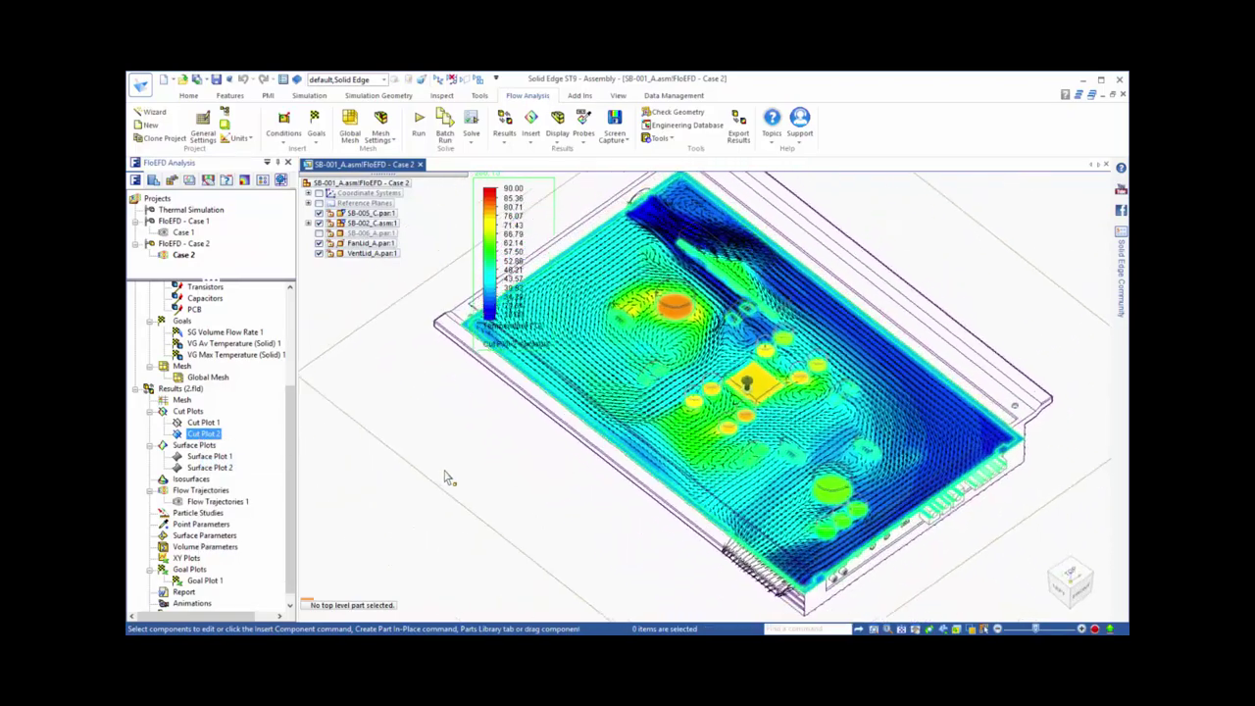
right_click(211, 443)
click(221, 462)
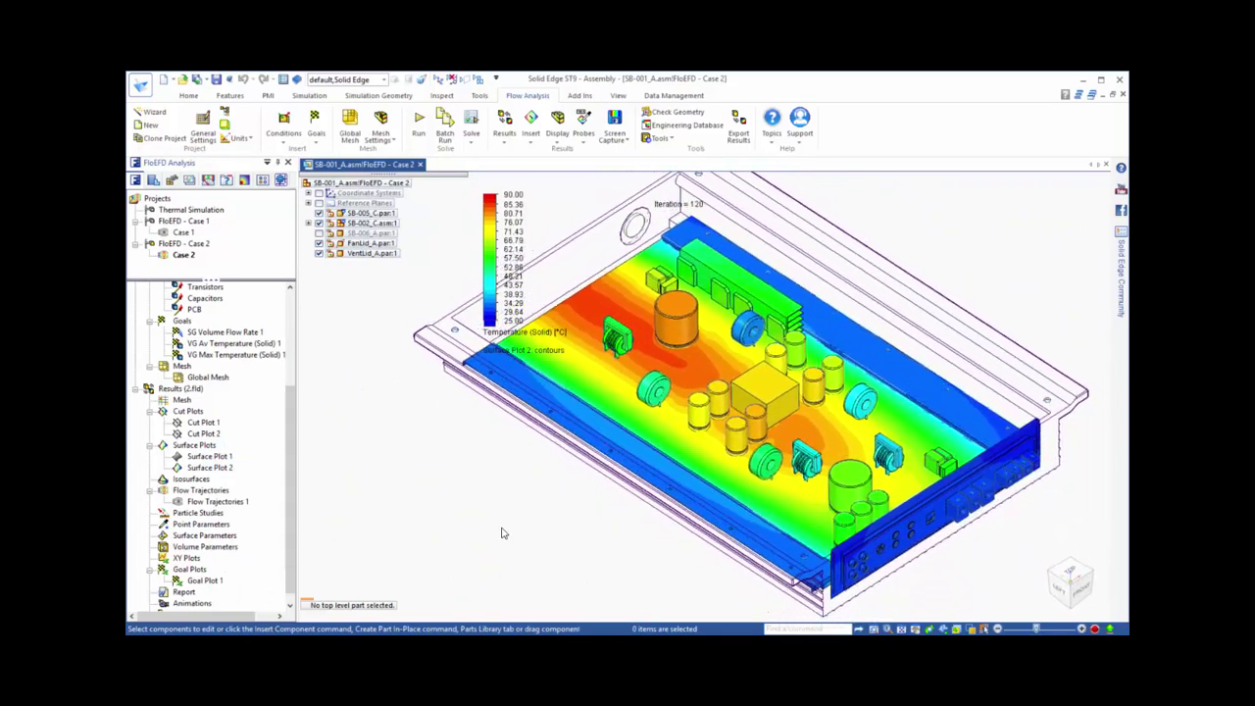
Compare Case 1 and Case 2 by Active Scene and Goal Plot 1, resizing the comparison area to view both
right_click(193, 392)
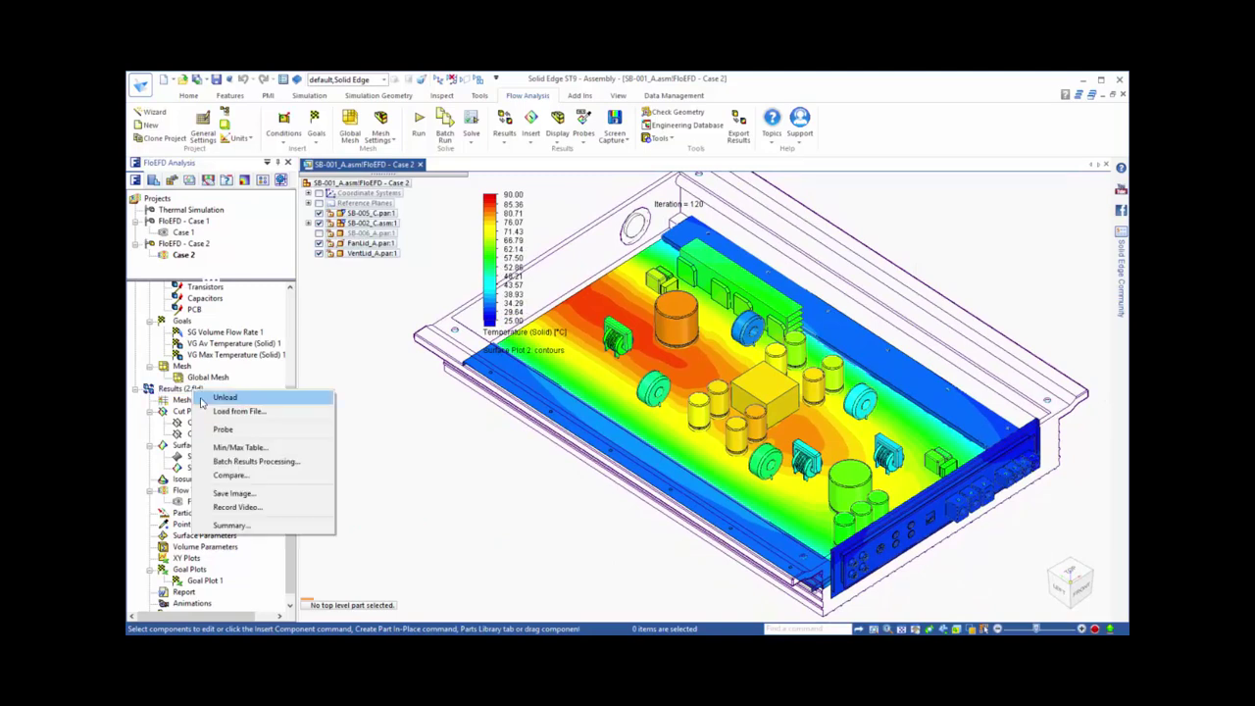
click(238, 476)
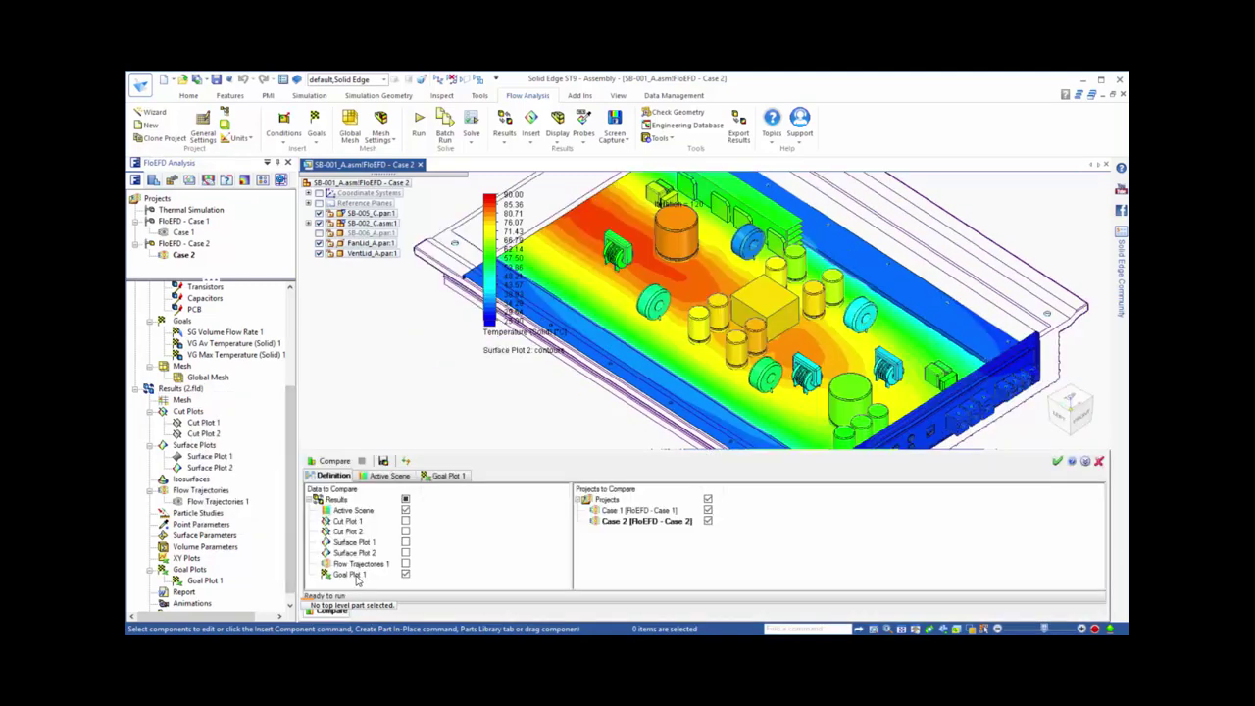
click(388, 477)
drag(578, 448, 584, 170)
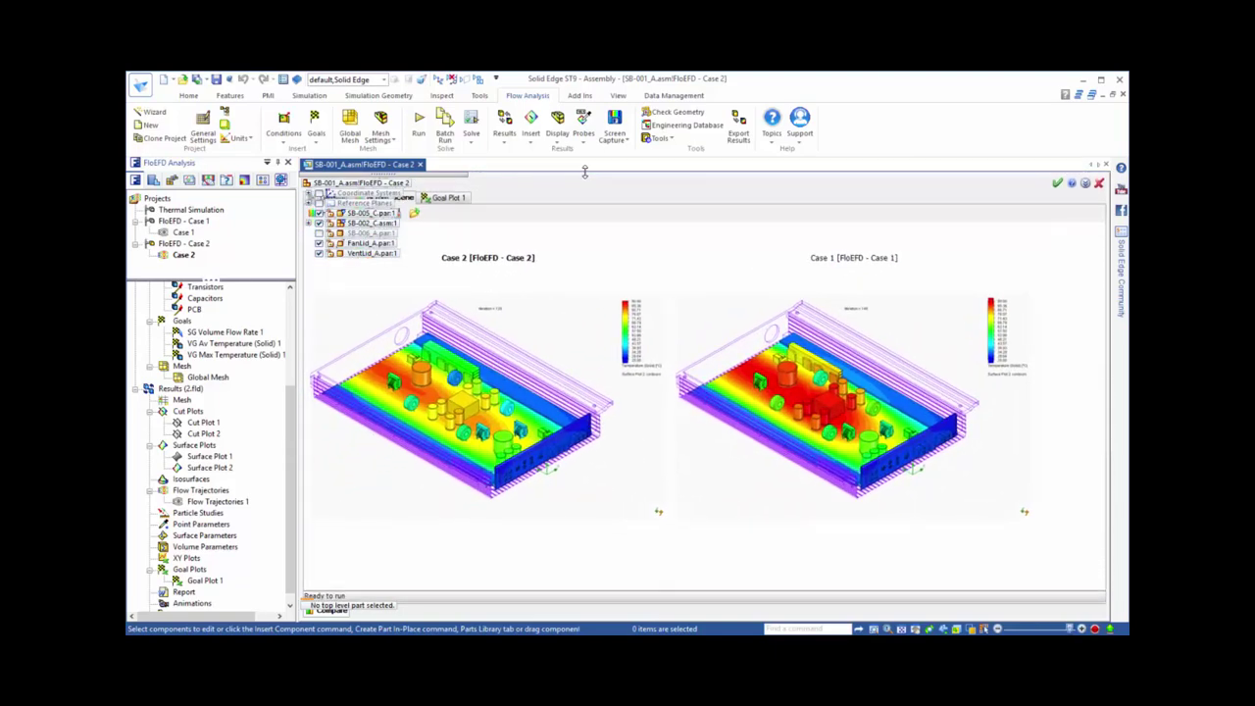
drag(585, 172, 584, 274)
click(448, 295)
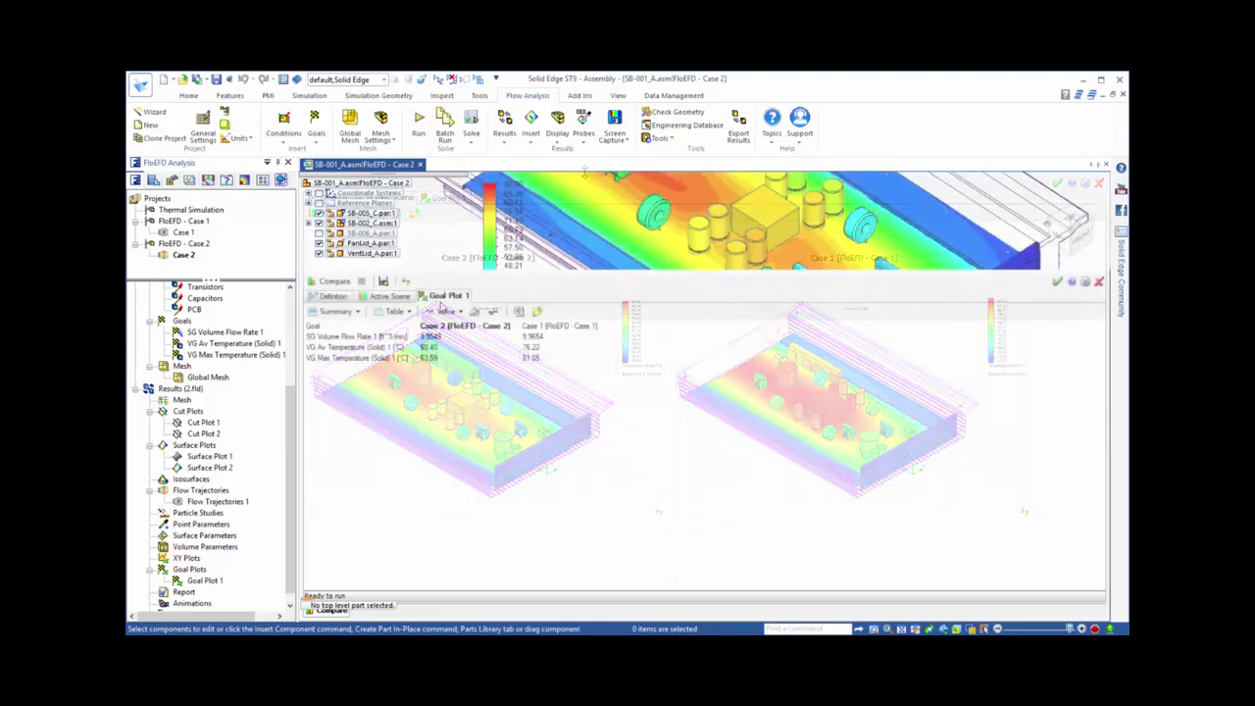